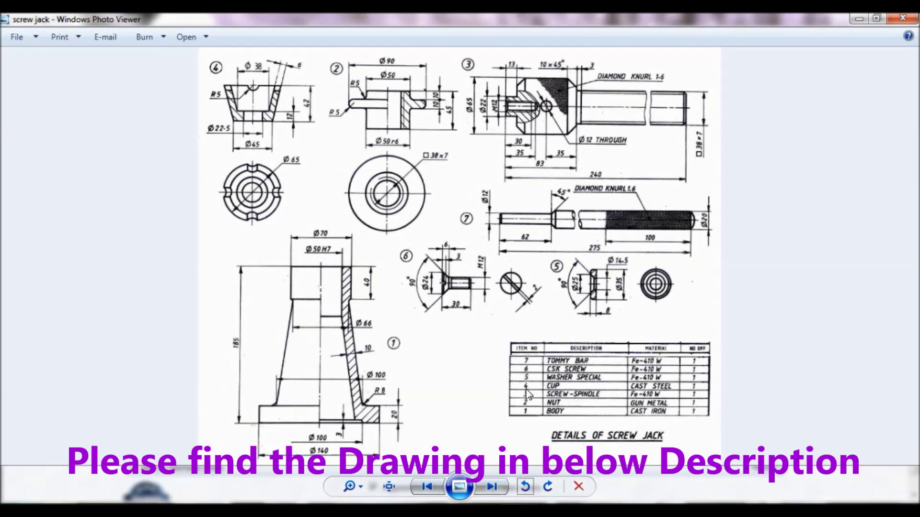
Step: Zoom and pan the drawing to read the cup's Ø45 base, Ø22.5 bore and 42 height
{"action": "scroll", "coordinate": [530, 386], "scroll_direction": "up", "scroll_amount": 3}
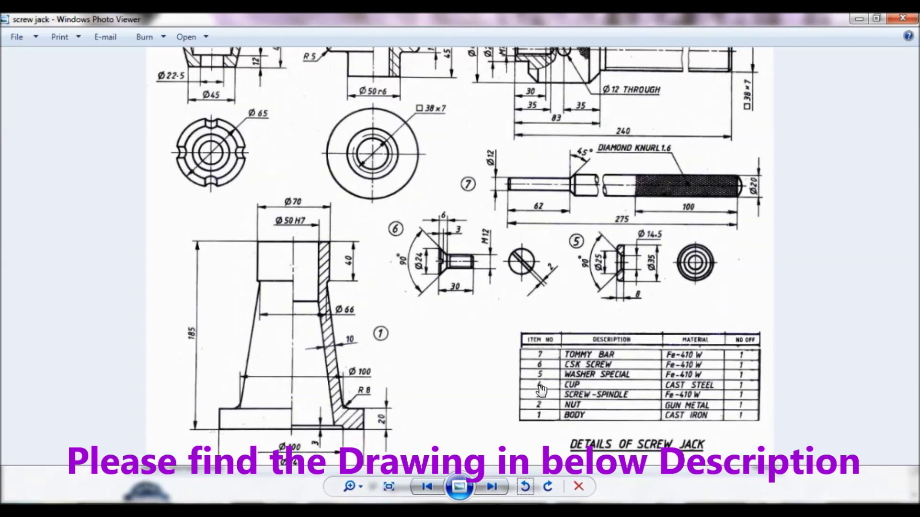
{"action": "scroll", "coordinate": [543, 371], "scroll_direction": "up", "scroll_amount": 2}
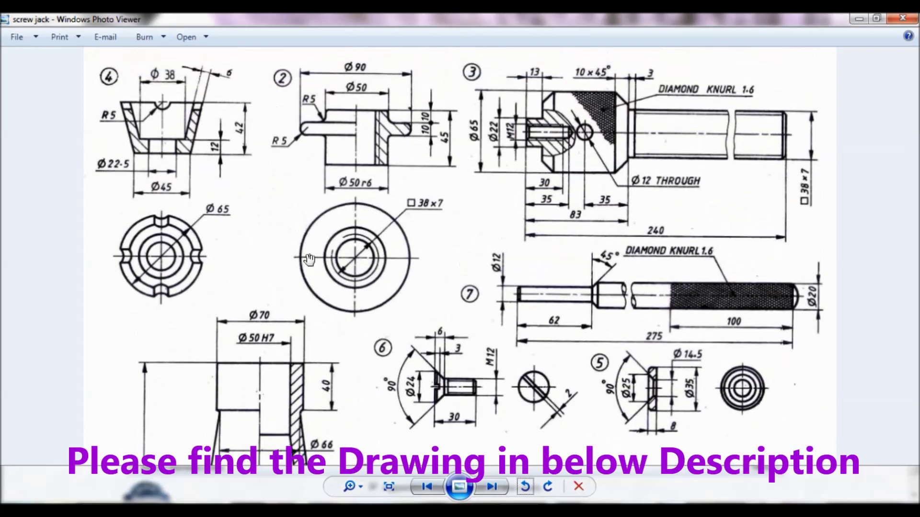
{"action": "scroll", "coordinate": [120, 103], "scroll_direction": "up", "scroll_amount": 2}
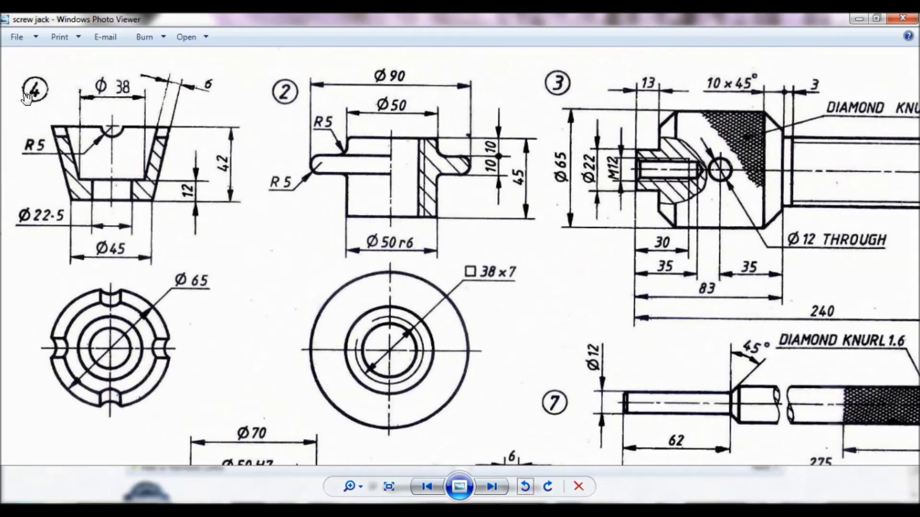
{"action": "scroll", "coordinate": [29, 115], "scroll_direction": "up", "scroll_amount": 3}
{"action": "scroll", "coordinate": [13, 127], "scroll_direction": "up", "scroll_amount": 3}
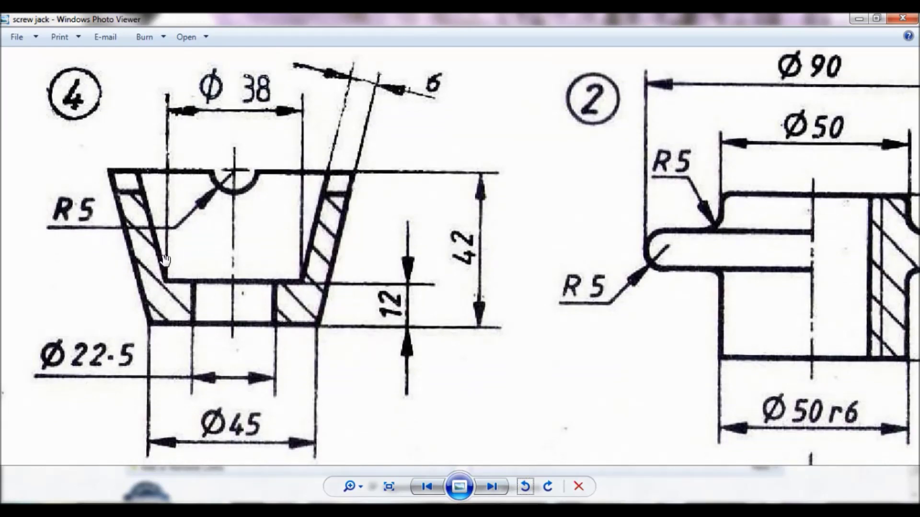
{"action": "left_click_drag", "start_coordinate": [233, 423], "coordinate": [232, 182]}
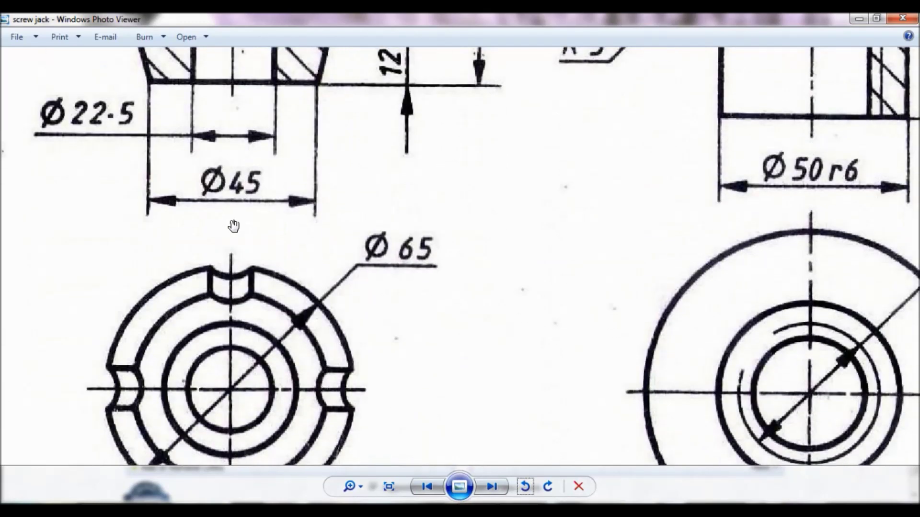
{"action": "key", "text": "Up"}
{"action": "key", "text": "Up"}
{"action": "key", "text": "Up"}
{"action": "key", "text": "Up"}
{"action": "key", "text": "Up"}
{"action": "key", "text": "Up"}
{"action": "key", "text": "Up"}
{"action": "key", "text": "Up"}
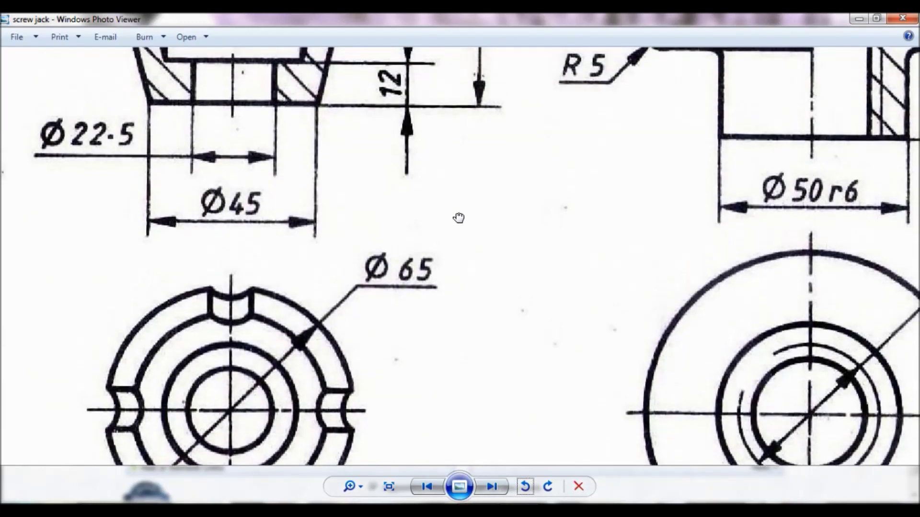
{"action": "key", "text": "Up"}
{"action": "key", "text": "Up"}
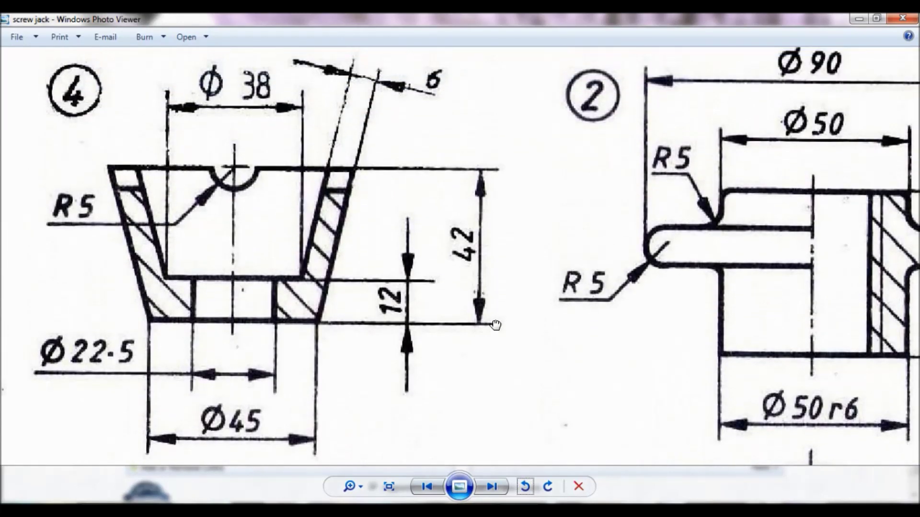
{"action": "left_click_drag", "start_coordinate": [495, 326], "coordinate": [493, 234]}
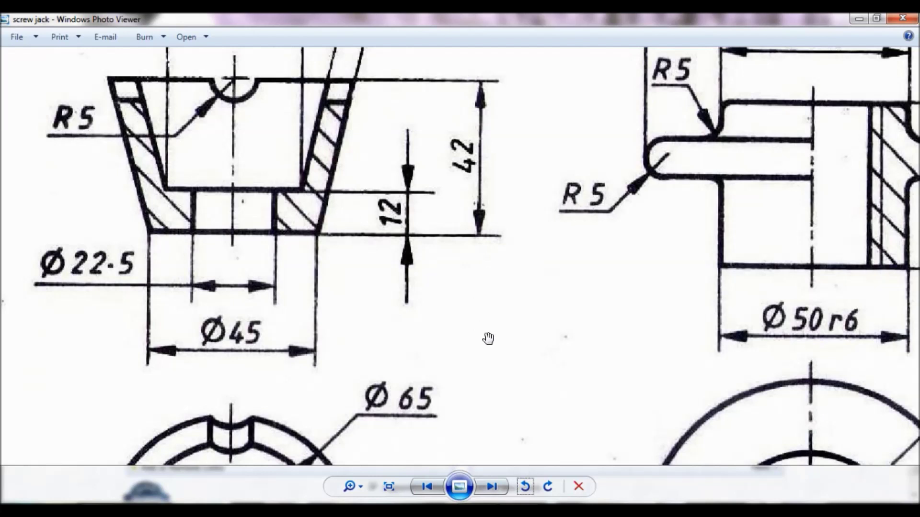
{"action": "left_click_drag", "start_coordinate": [487, 338], "coordinate": [495, 293]}
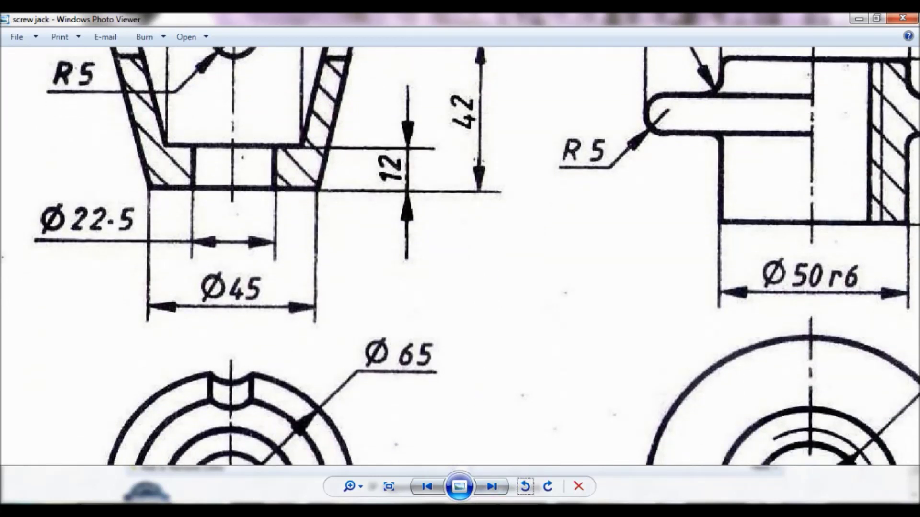
{"action": "mouse_move", "coordinate": [477, 510]}
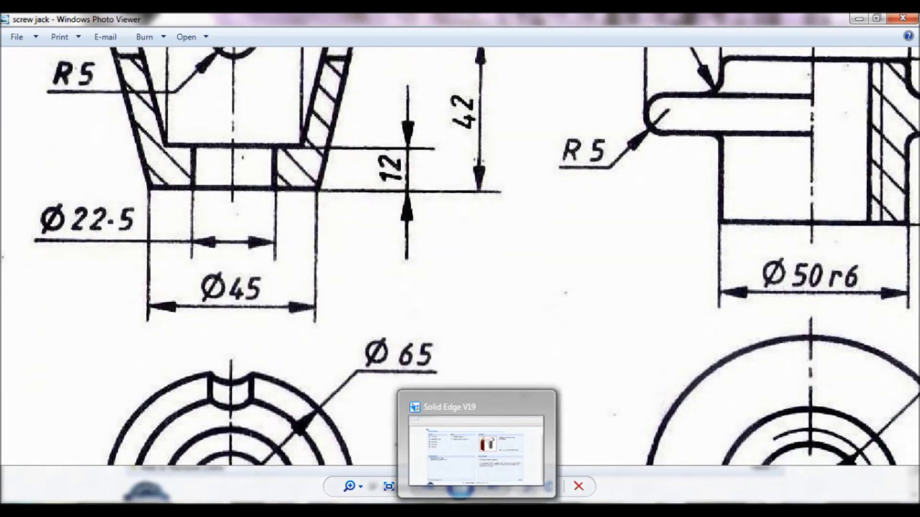
Step: Create a new solid part in Solid Edge, set the iso view, and start a revolved protrusion
{"action": "left_click", "coordinate": [477, 448]}
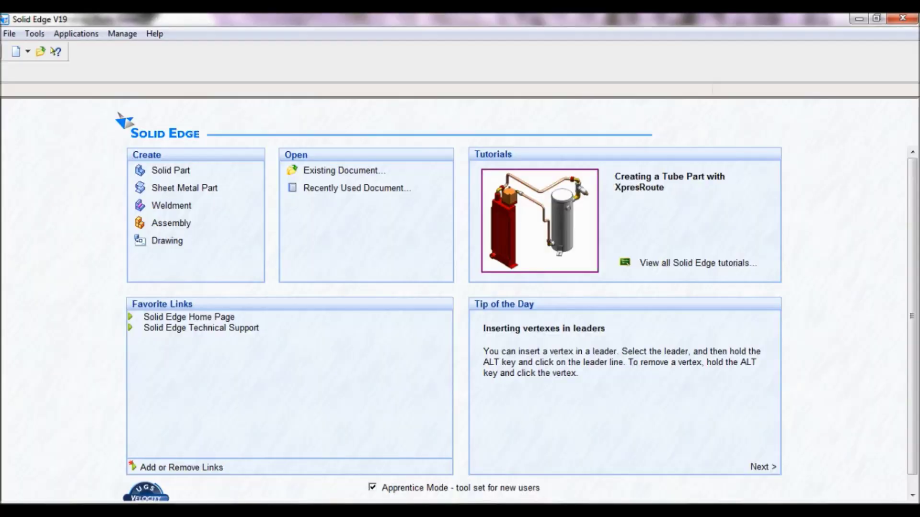
{"action": "left_click", "coordinate": [173, 173]}
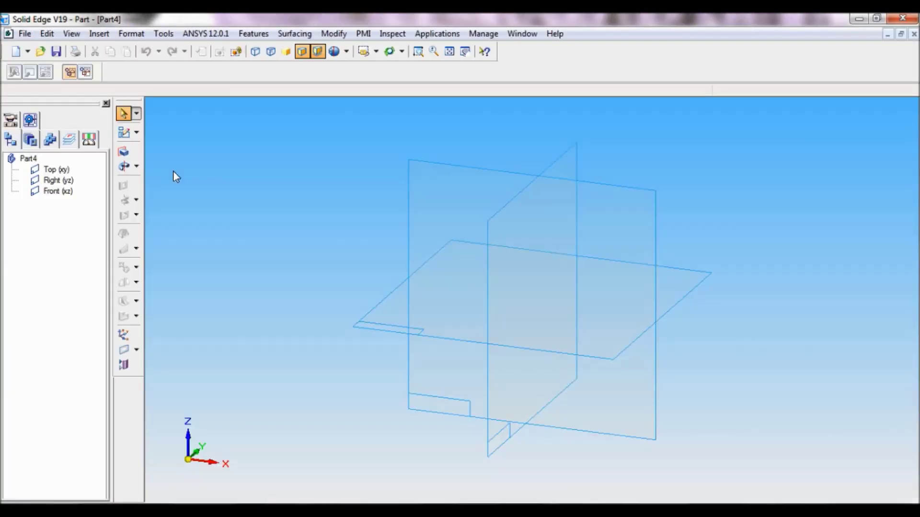
{"action": "left_click", "coordinate": [376, 51]}
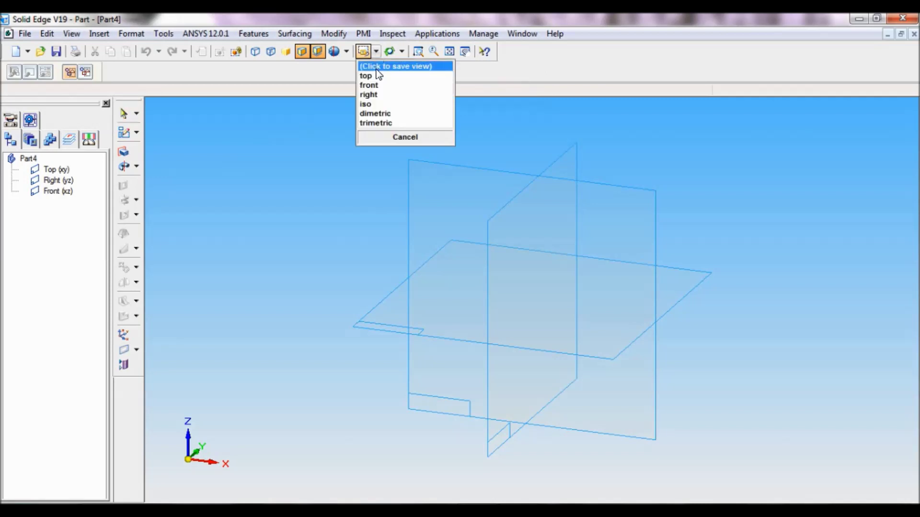
{"action": "left_click", "coordinate": [372, 107]}
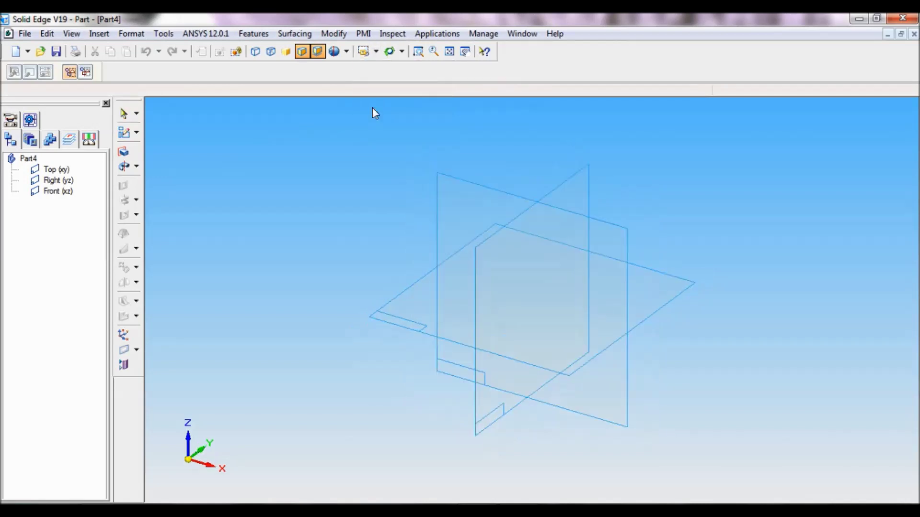
{"action": "left_click", "coordinate": [136, 166]}
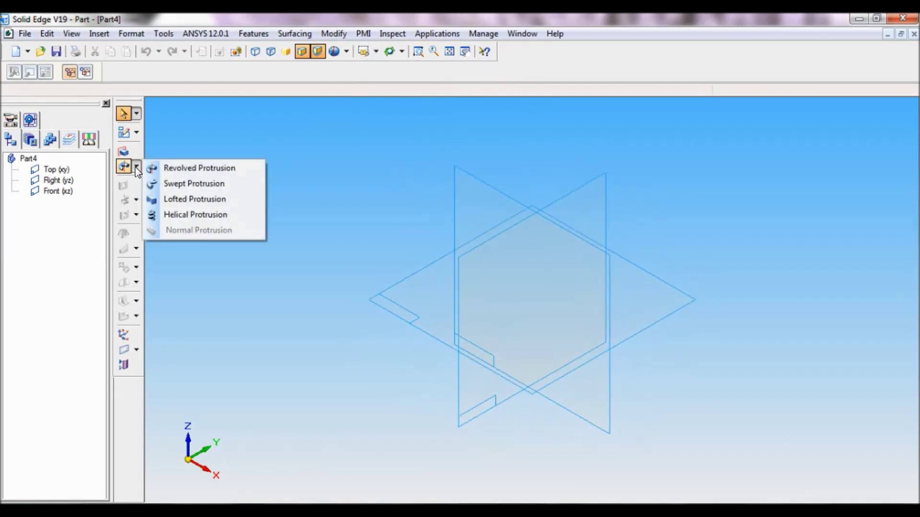
{"action": "left_click", "coordinate": [185, 170]}
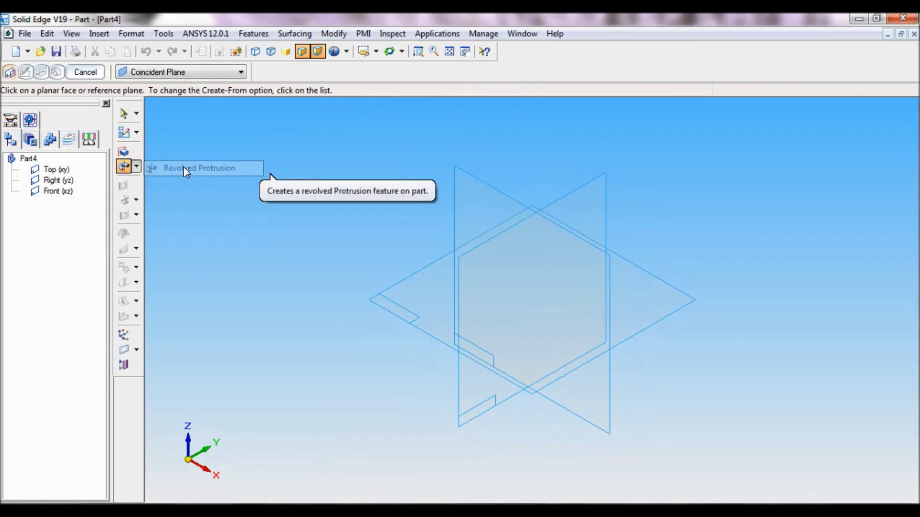
Step: On the Front (xz) plane, sketch a closed cup profile of lines beside the vertical axis
{"action": "left_click", "coordinate": [463, 170]}
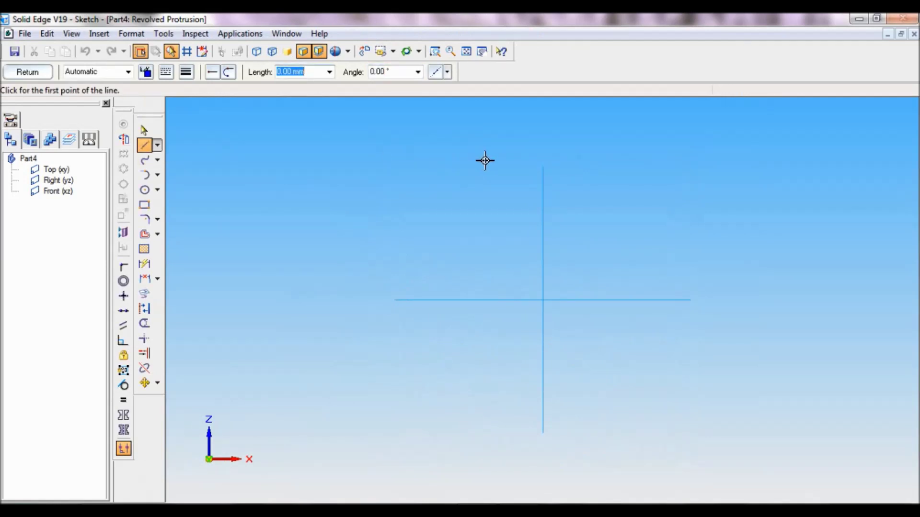
{"action": "left_click", "coordinate": [573, 299]}
{"action": "left_click", "coordinate": [573, 269]}
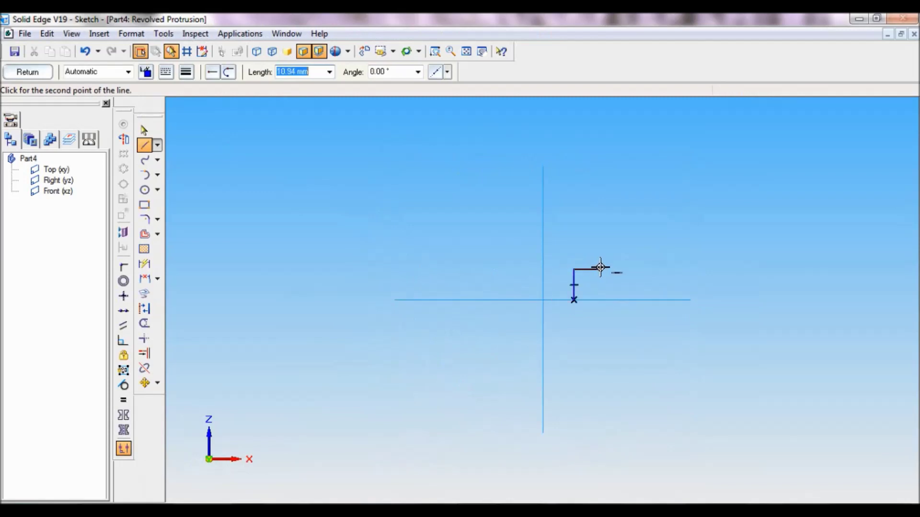
{"action": "left_click", "coordinate": [630, 269]}
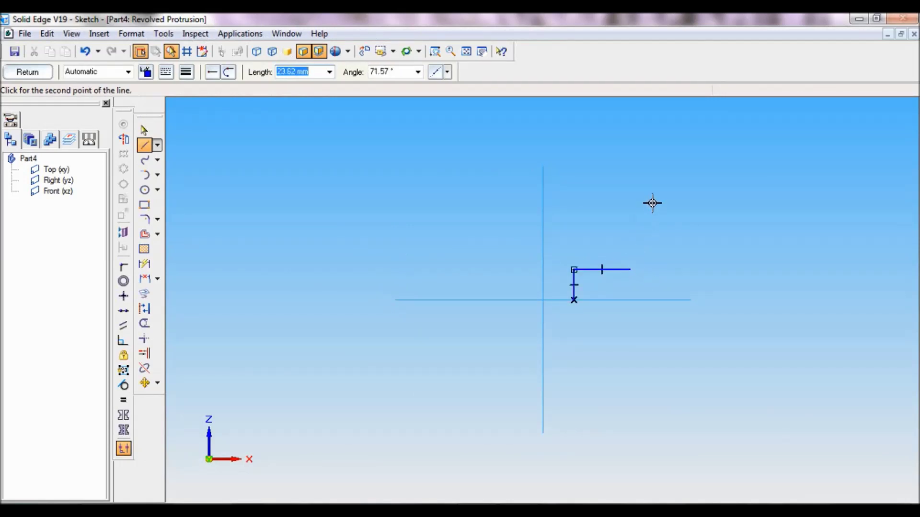
{"action": "left_click", "coordinate": [667, 163]}
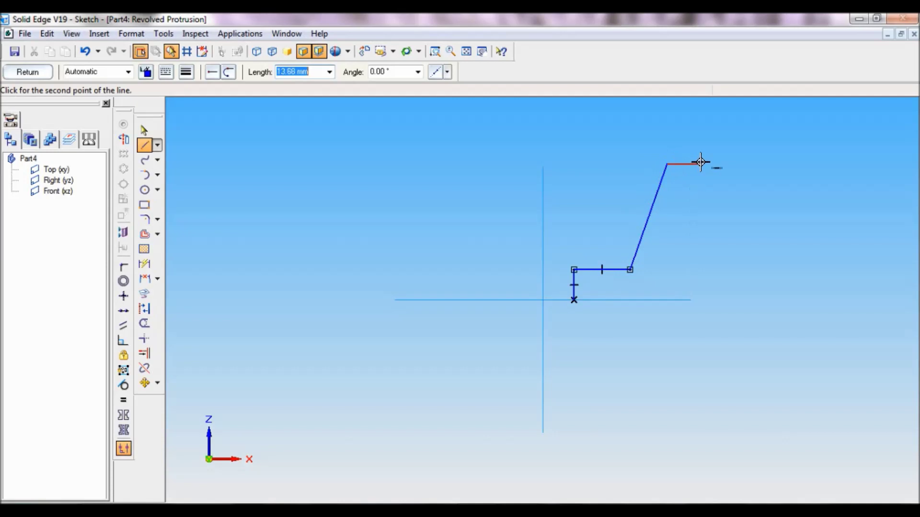
{"action": "left_click", "coordinate": [700, 164]}
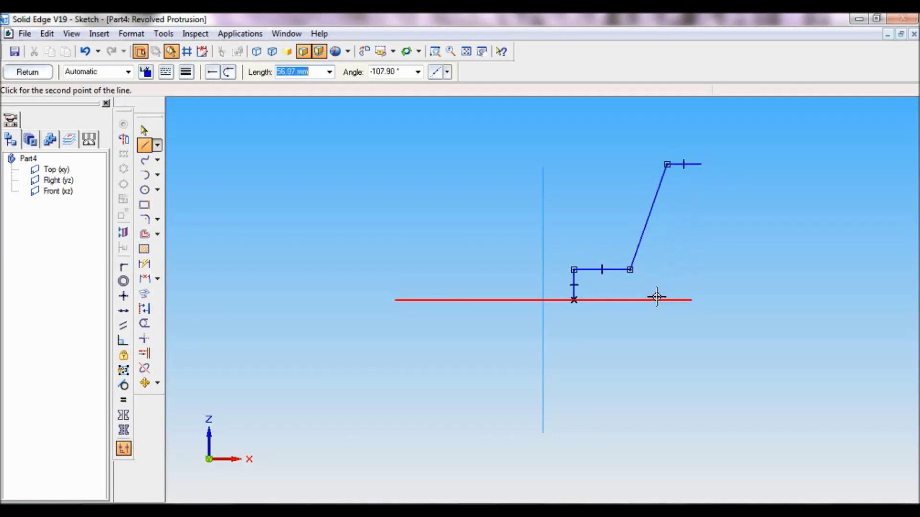
{"action": "left_click", "coordinate": [656, 301]}
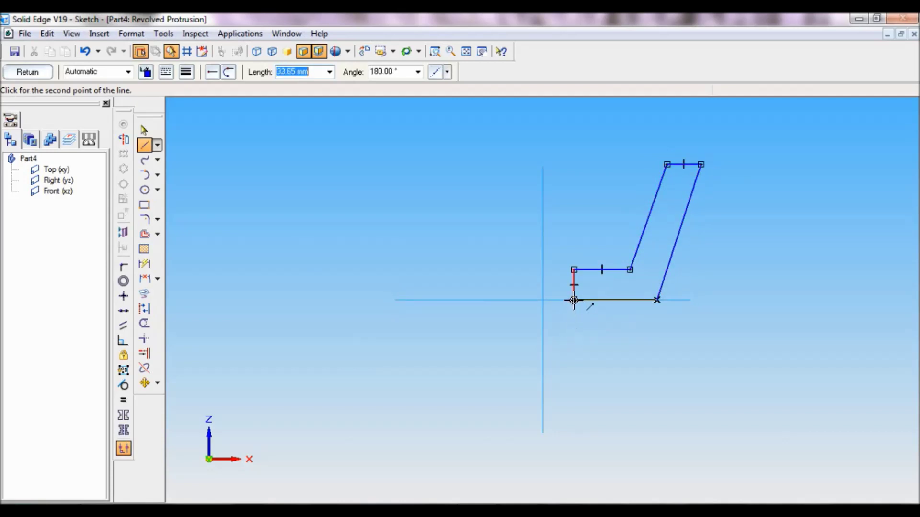
{"action": "left_click", "coordinate": [573, 300]}
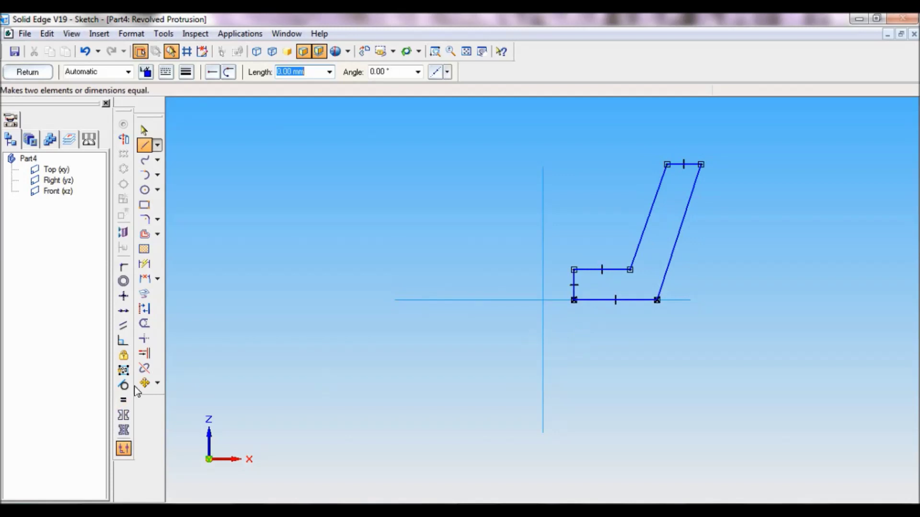
Step: Constrain the left and right slanted profile lines parallel to each other
{"action": "left_click", "coordinate": [123, 327]}
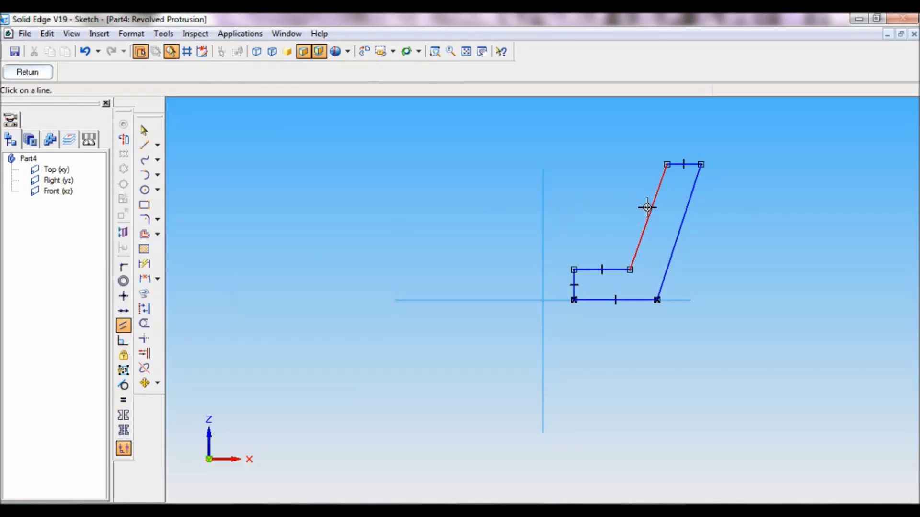
{"action": "left_click", "coordinate": [649, 206]}
{"action": "left_click", "coordinate": [680, 216]}
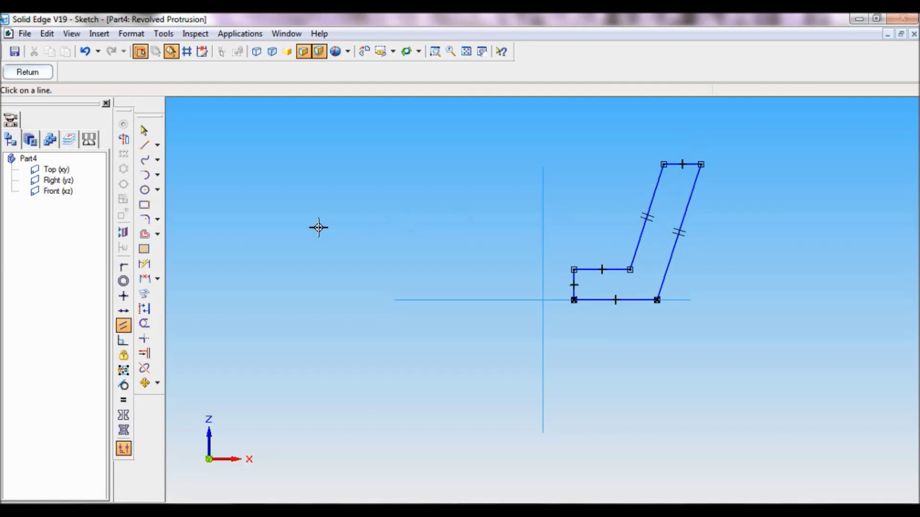
Step: Dimension the short base step at 12 and the overall profile height at 42
{"action": "left_click", "coordinate": [143, 265]}
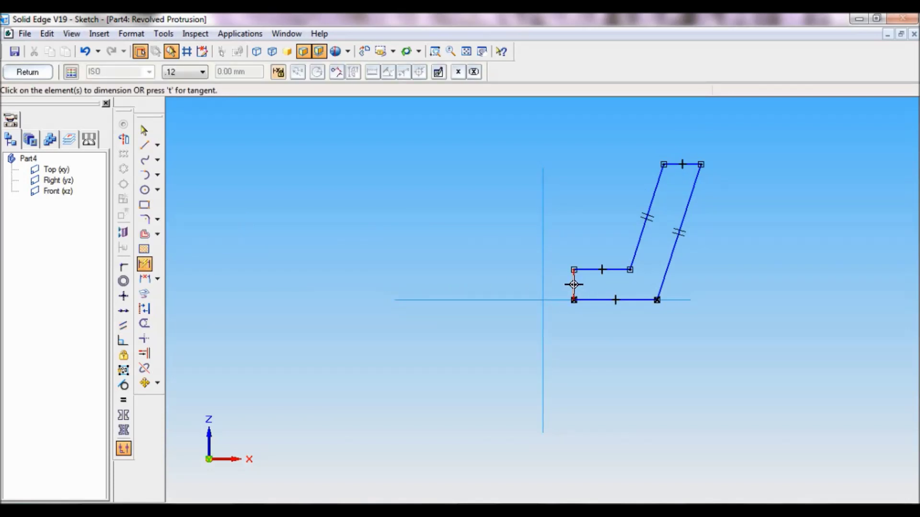
{"action": "left_click", "coordinate": [573, 284]}
{"action": "left_click", "coordinate": [516, 283]}
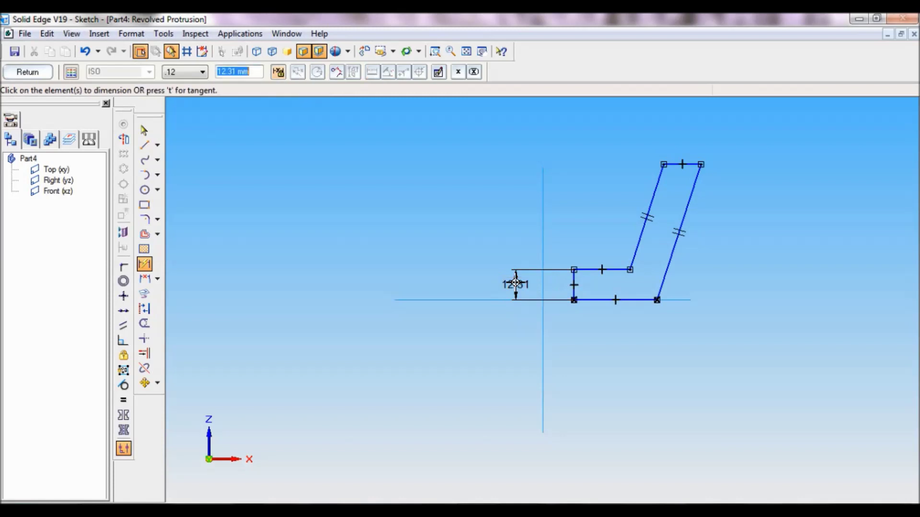
{"action": "type", "text": "12"}
{"action": "key", "text": "Return"}
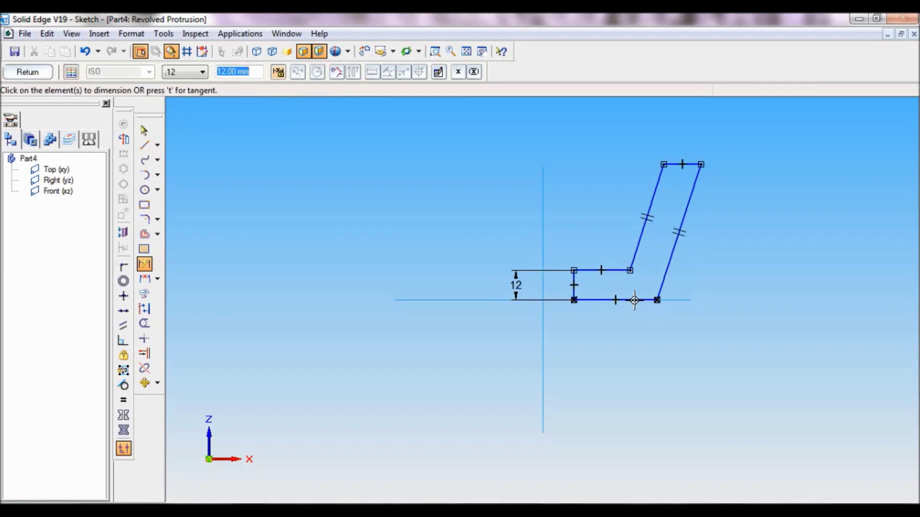
{"action": "left_click", "coordinate": [631, 300]}
{"action": "left_click", "coordinate": [686, 171]}
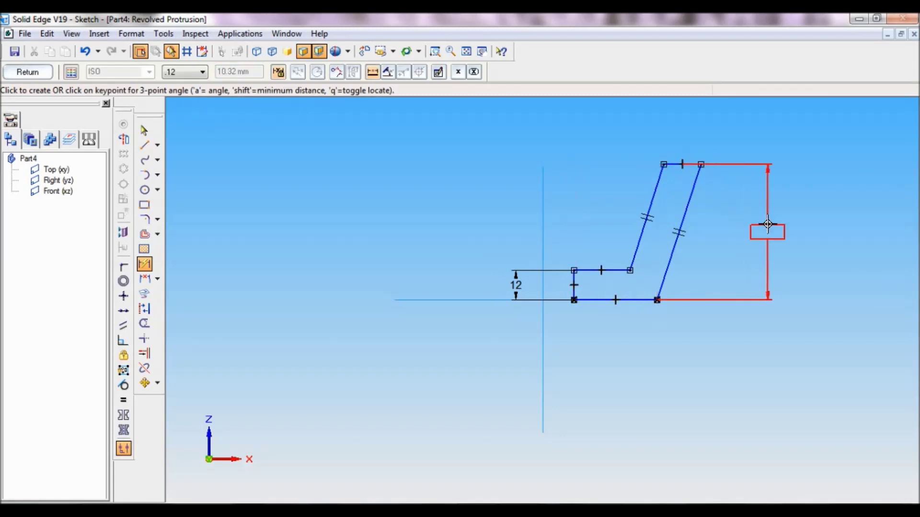
{"action": "left_click", "coordinate": [764, 230]}
{"action": "type", "text": "42"}
{"action": "key", "text": "Return"}
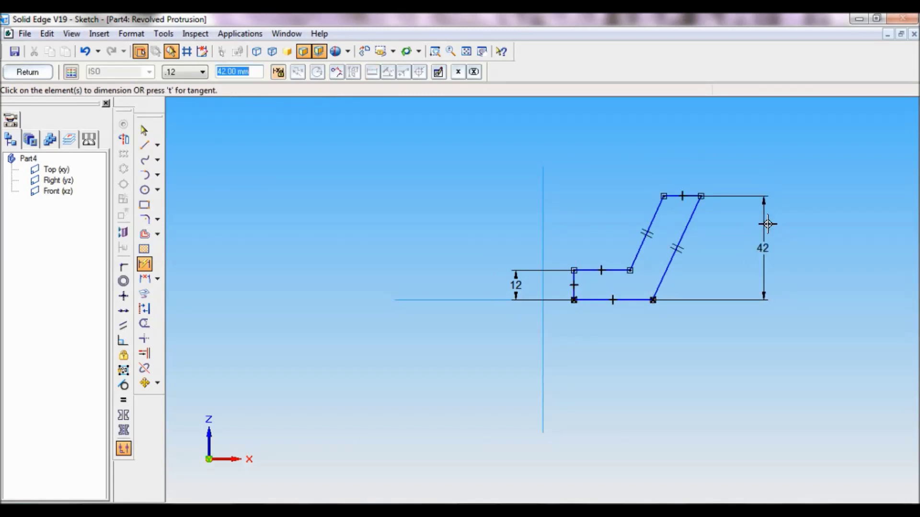
Step: Dimension the bore offset from the axis as 22.5/2 (11.25) and the outer base as 22.5
{"action": "left_click", "coordinate": [544, 284]}
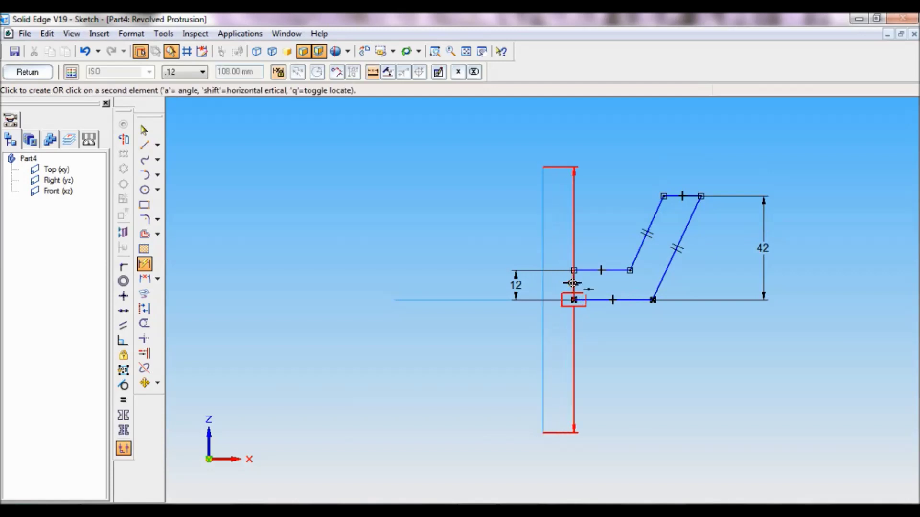
{"action": "left_click", "coordinate": [574, 300]}
{"action": "left_click", "coordinate": [561, 328]}
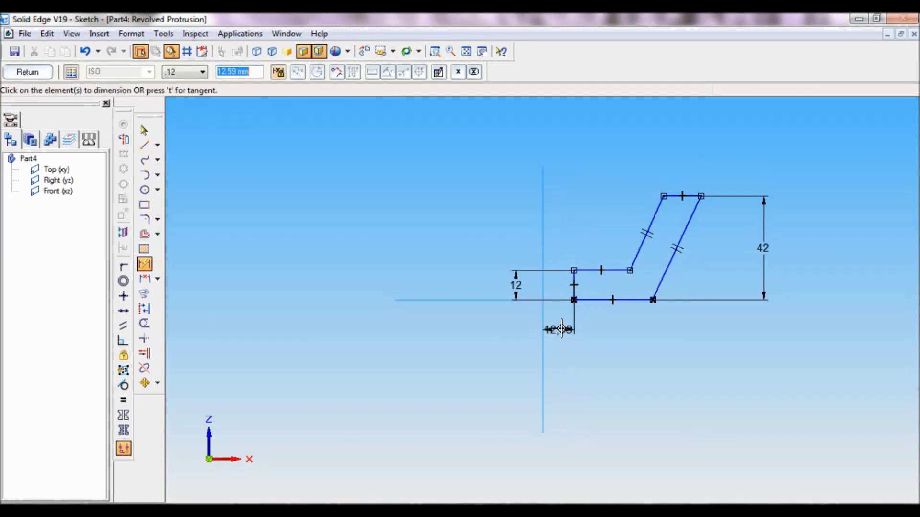
{"action": "type", "text": "22.5/2"}
{"action": "key", "text": "Return"}
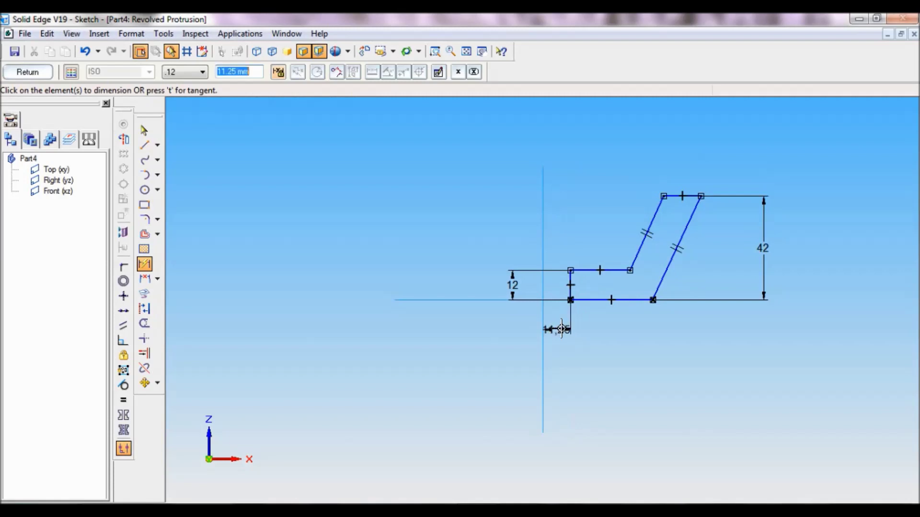
{"action": "left_click", "coordinate": [542, 237]}
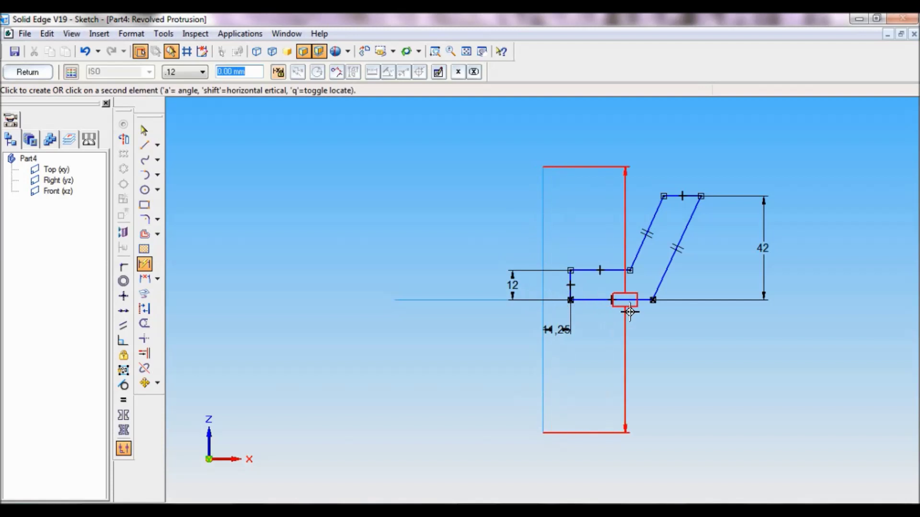
{"action": "left_click", "coordinate": [652, 300]}
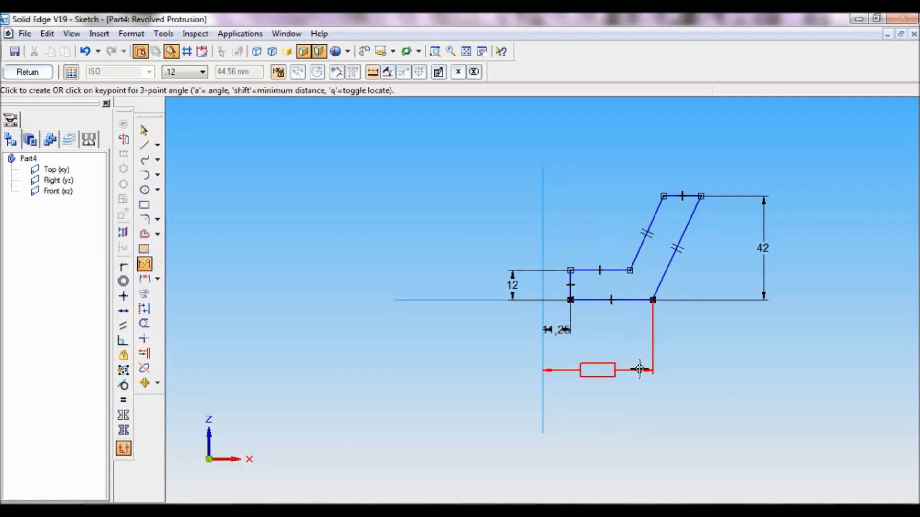
{"action": "left_click", "coordinate": [639, 369]}
{"action": "type", "text": "45/2"}
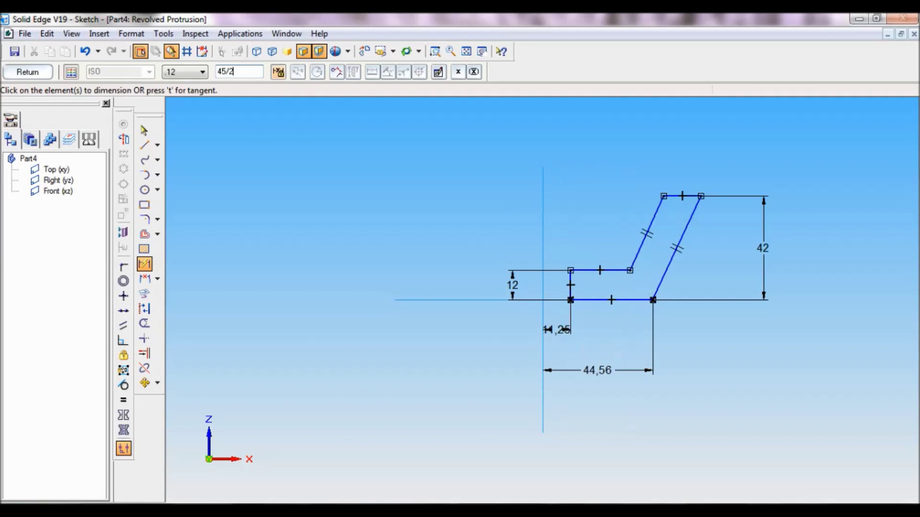
{"action": "key", "text": "Return"}
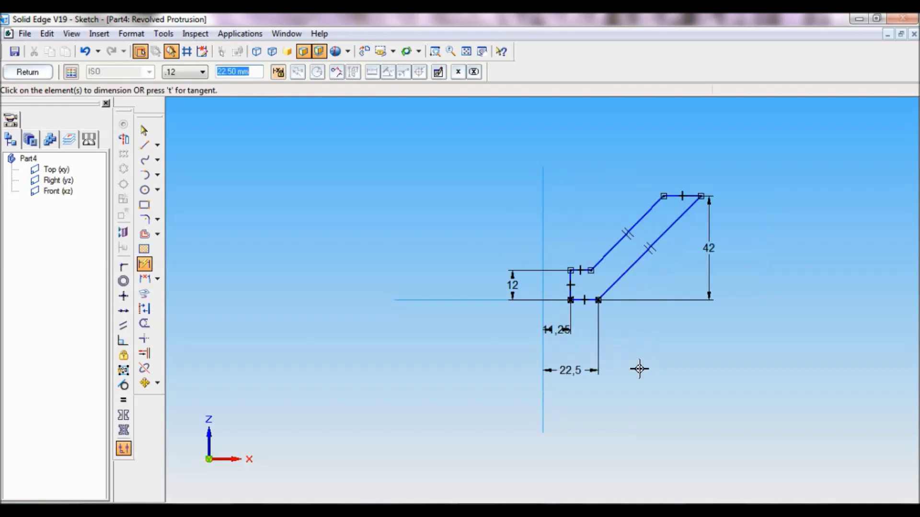
Step: Dimension the inner half-width as 38/2 (19) and the top outer half-width as 65/2 (32.5)
{"action": "left_click", "coordinate": [545, 232]}
{"action": "left_click", "coordinate": [590, 271]}
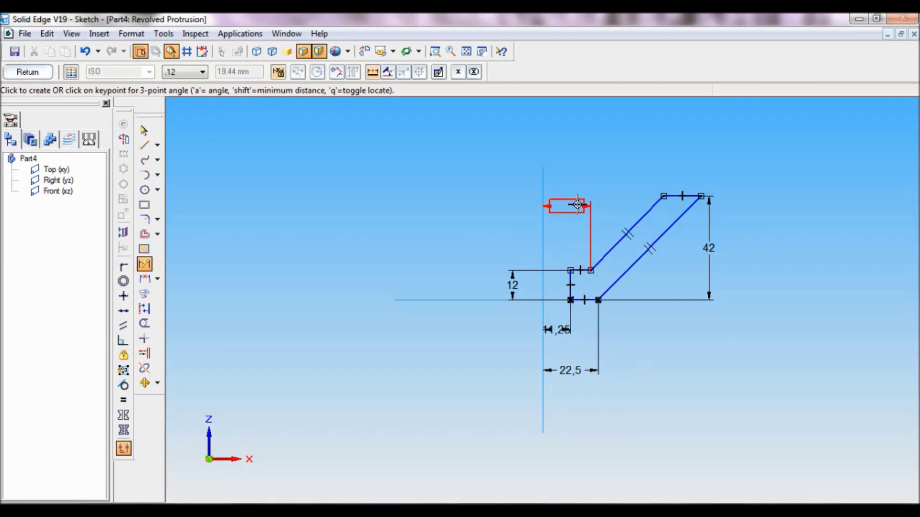
{"action": "left_click", "coordinate": [576, 206]}
{"action": "type", "text": "38/"}
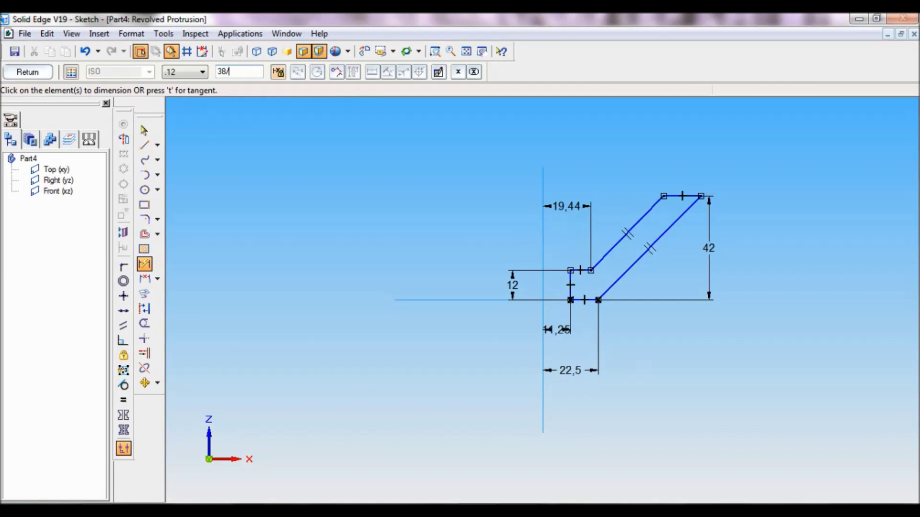
{"action": "type", "text": "2"}
{"action": "key", "text": "Return"}
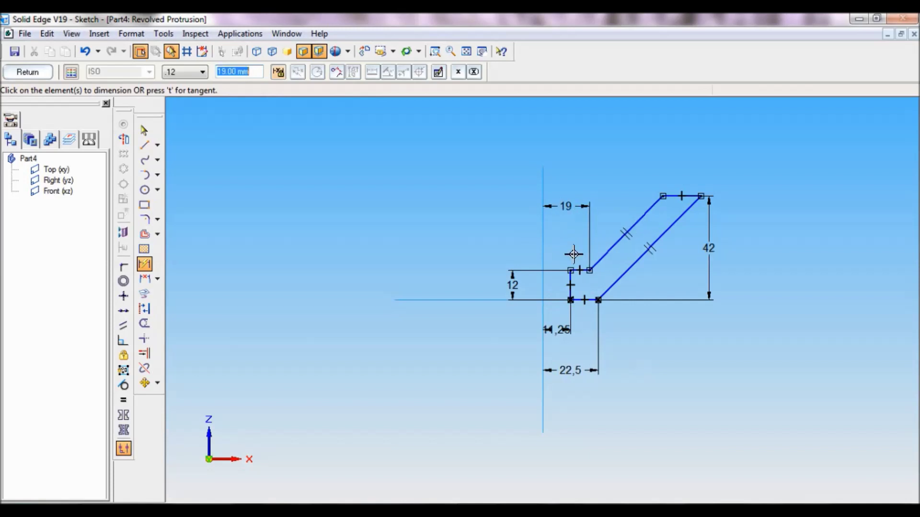
{"action": "left_click", "coordinate": [542, 176]}
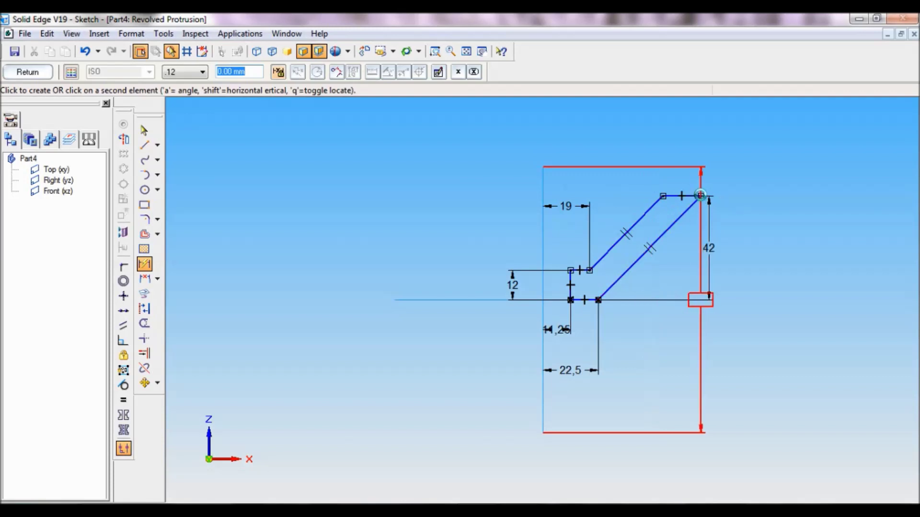
{"action": "left_click", "coordinate": [701, 195]}
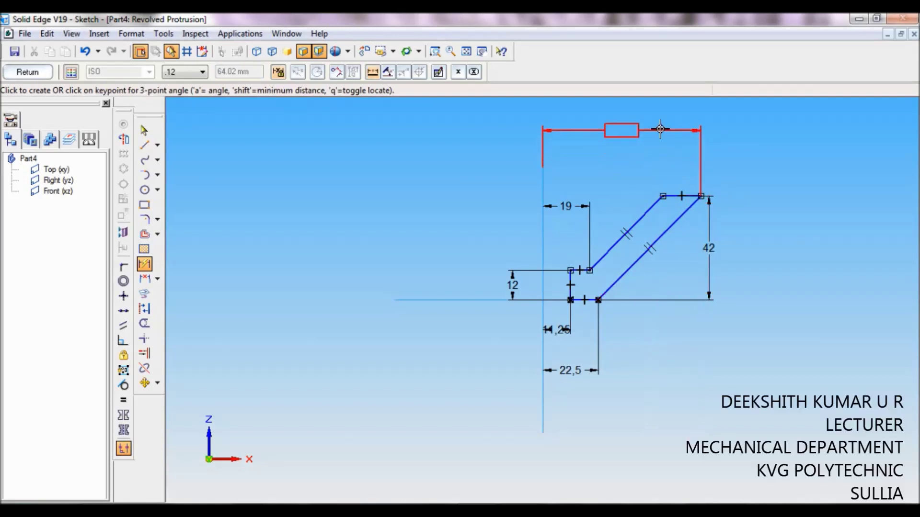
{"action": "left_click", "coordinate": [660, 129]}
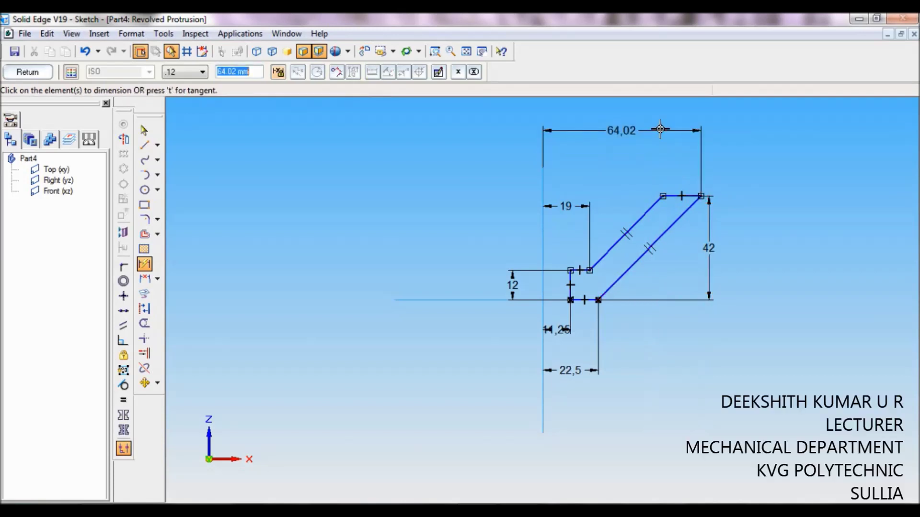
{"action": "type", "text": "65/2"}
{"action": "key", "text": "Return"}
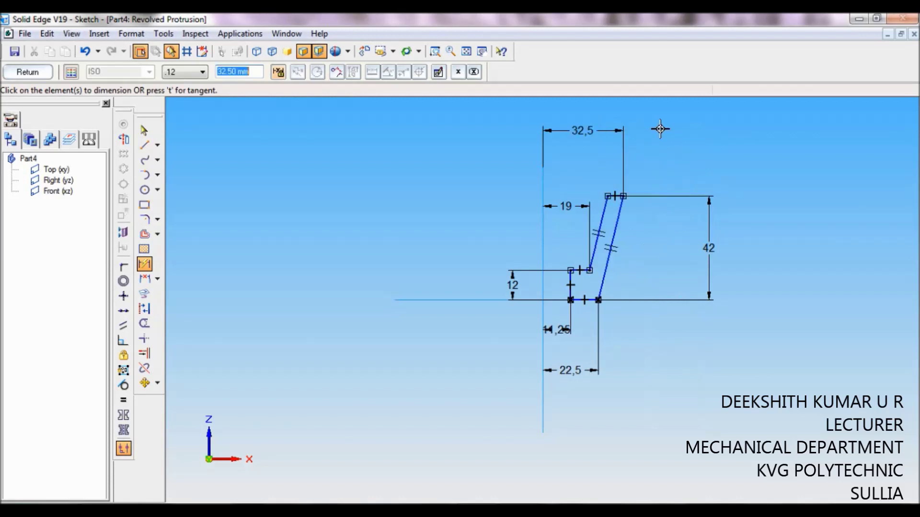
Step: Set the vertical centre line as the axis and revolve the profile 360° into Protrusion 1
{"action": "left_click", "coordinate": [125, 140]}
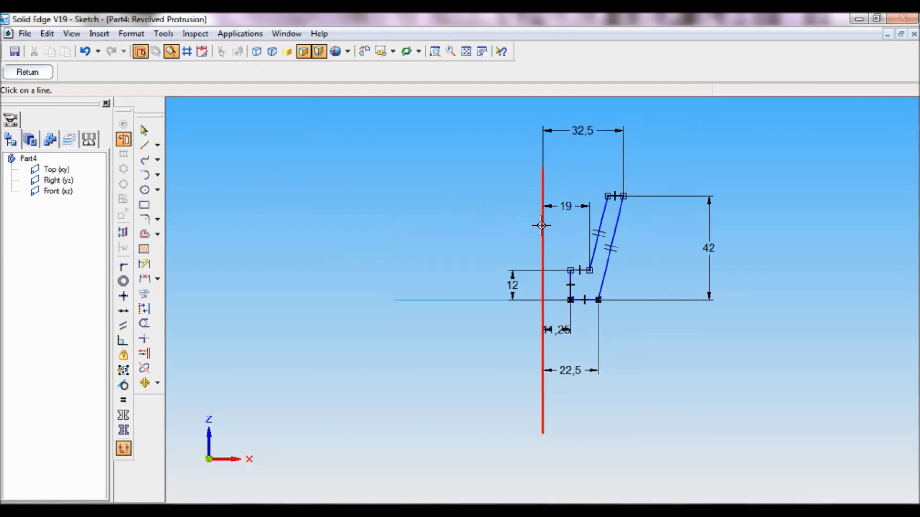
{"action": "left_click", "coordinate": [542, 225]}
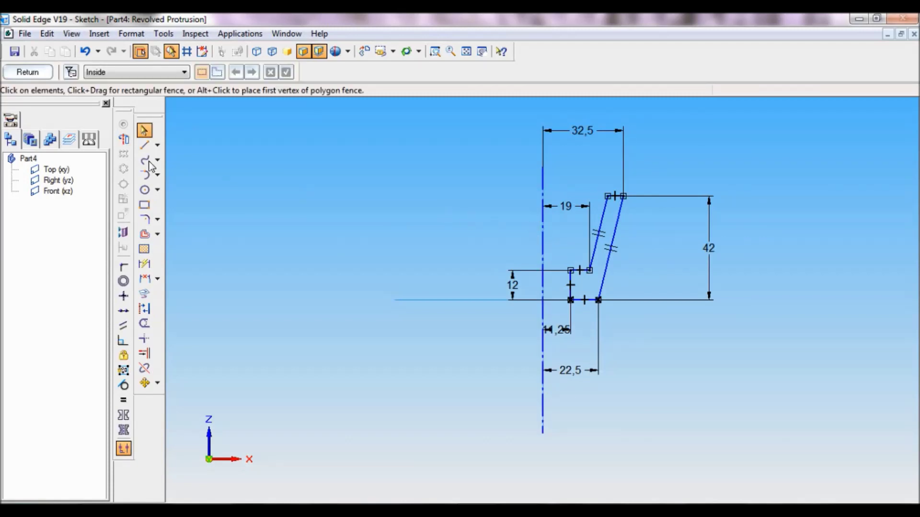
{"action": "left_click", "coordinate": [33, 73]}
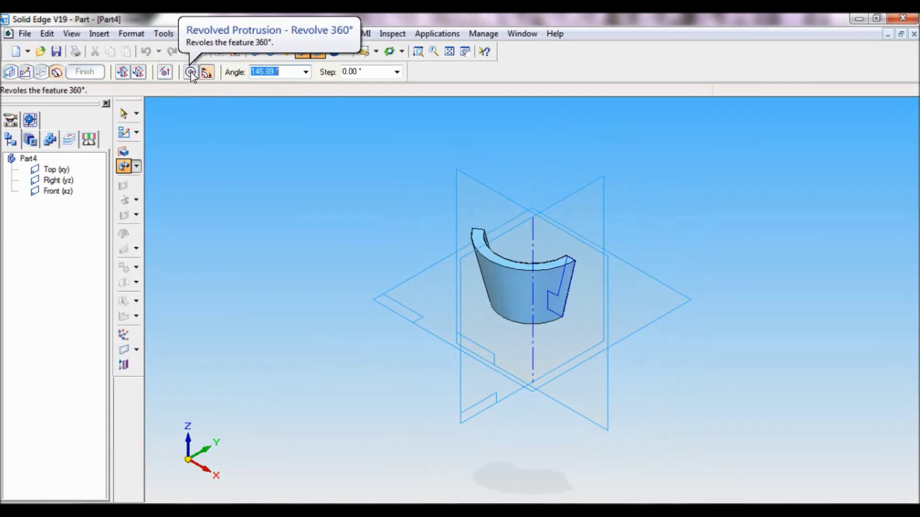
{"action": "left_click", "coordinate": [191, 72]}
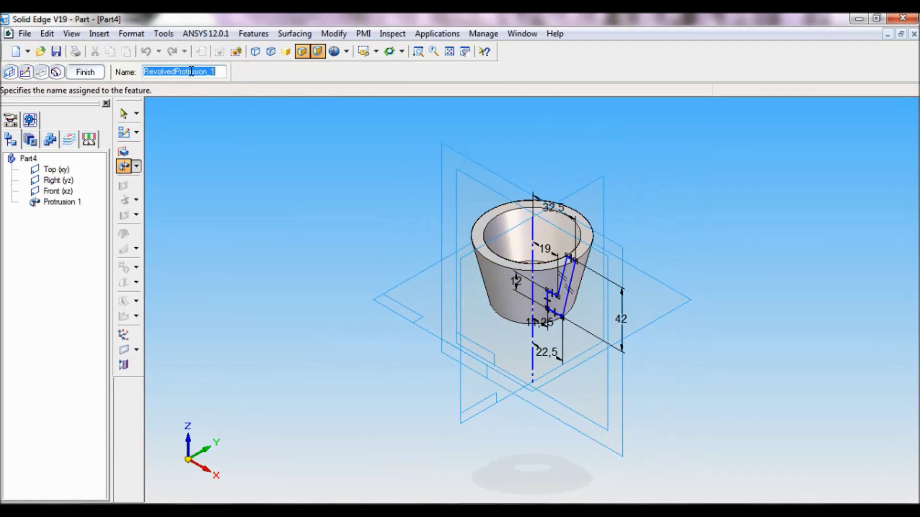
{"action": "left_click", "coordinate": [85, 72]}
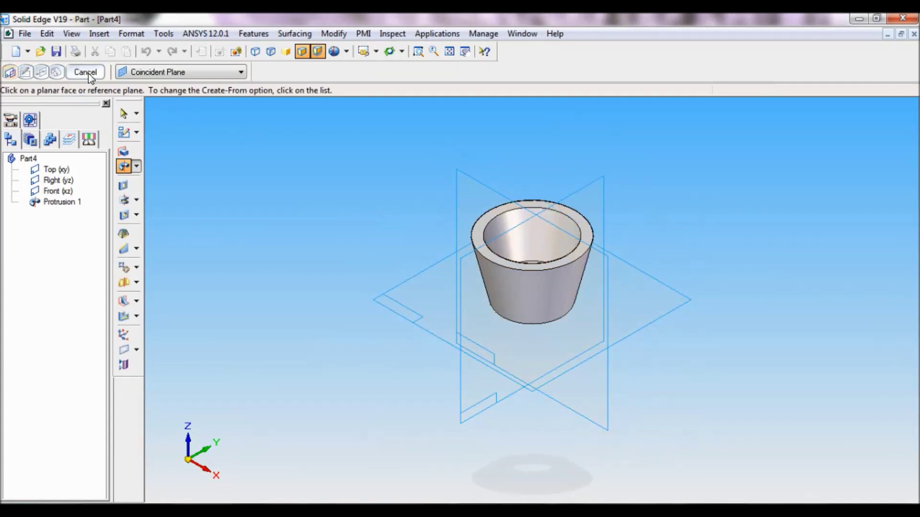
{"action": "left_click", "coordinate": [88, 74]}
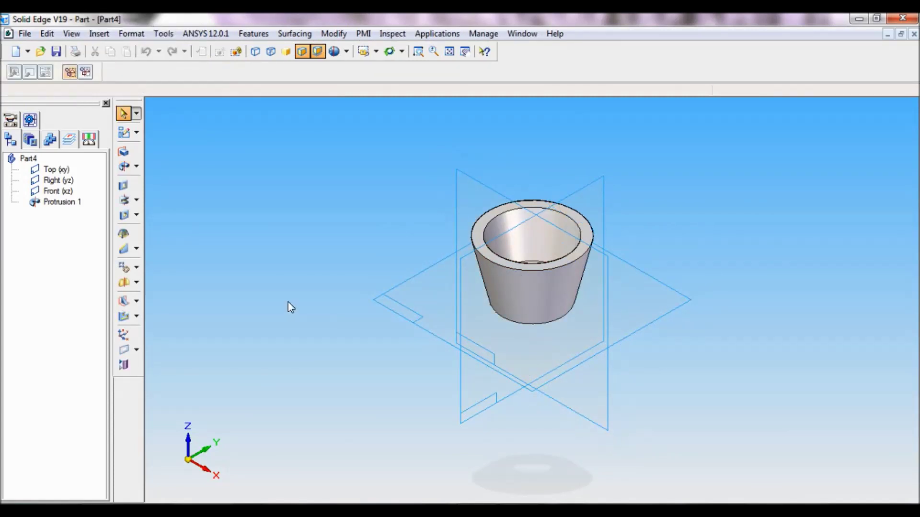
Step: For a cutout, sketch a radius-5 (Ø10) circle on the Front plane centred on the rim at the axis
{"action": "left_click", "coordinate": [125, 186]}
{"action": "left_click", "coordinate": [481, 185]}
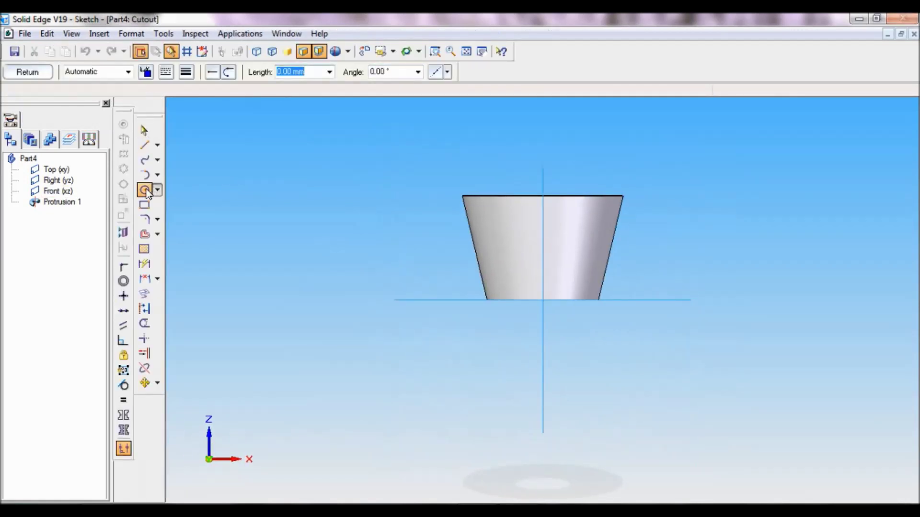
{"action": "left_click", "coordinate": [145, 190]}
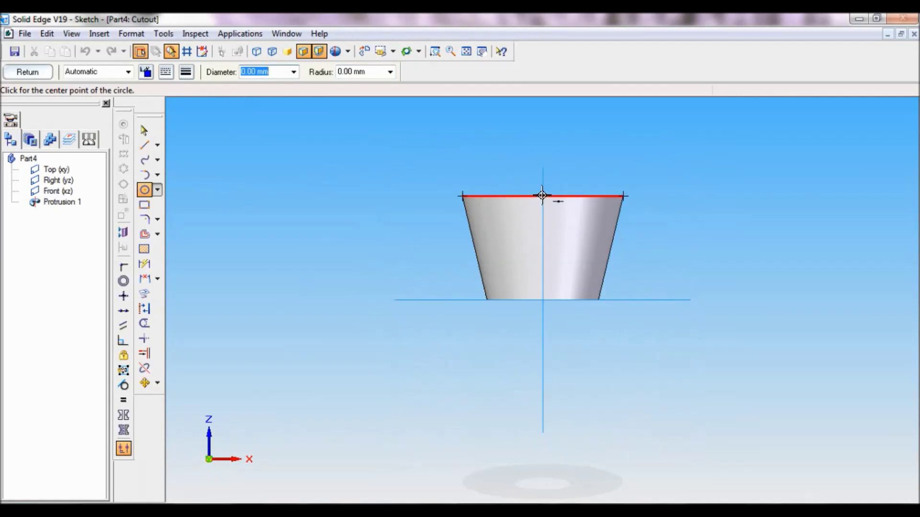
{"action": "left_click", "coordinate": [542, 195]}
{"action": "left_click", "coordinate": [368, 72]}
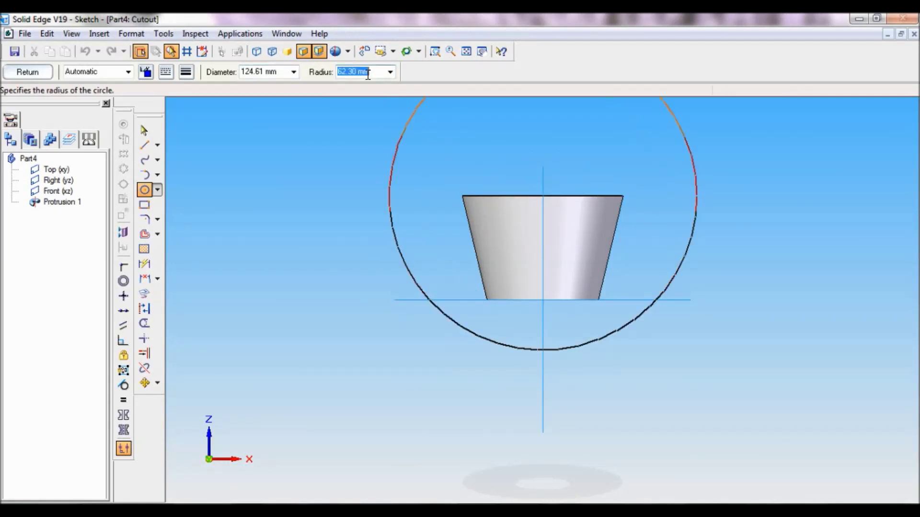
{"action": "type", "text": "5"}
{"action": "key", "text": "Return"}
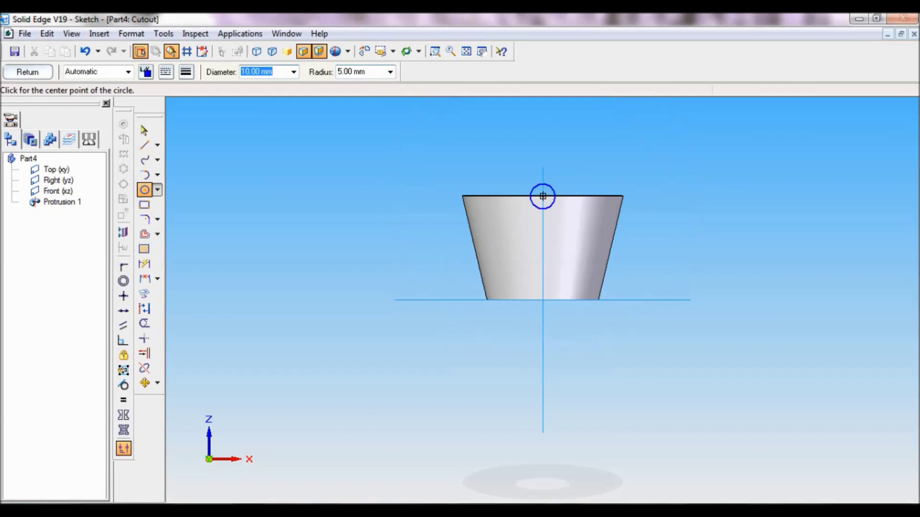
{"action": "left_click", "coordinate": [144, 264]}
{"action": "left_click", "coordinate": [547, 186]}
{"action": "left_click", "coordinate": [576, 167]}
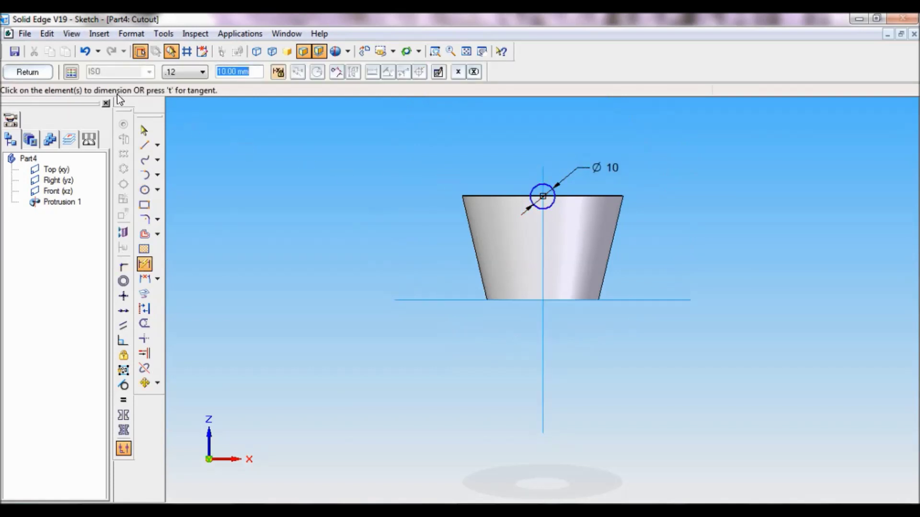
Step: Cut the circle symmetrically right through the cup, creating Cutout 1
{"action": "left_click", "coordinate": [40, 72]}
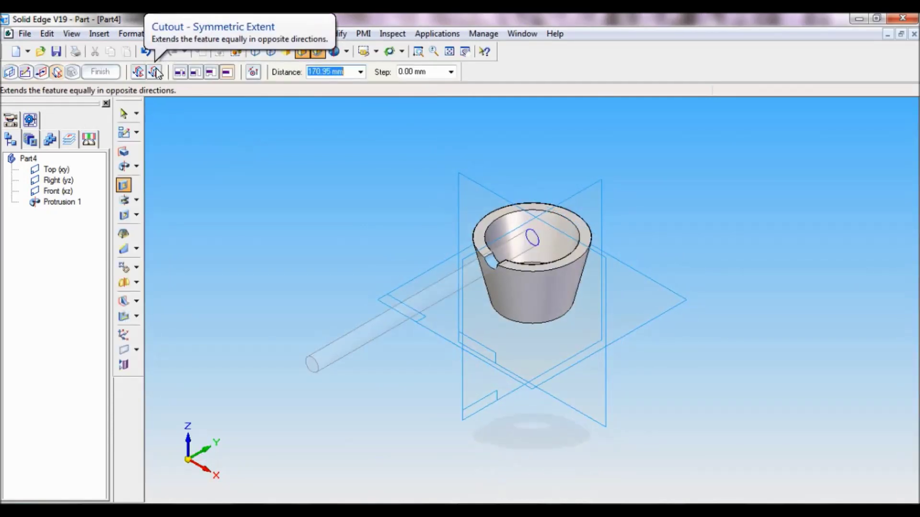
{"action": "left_click", "coordinate": [156, 72]}
{"action": "left_click", "coordinate": [281, 199]}
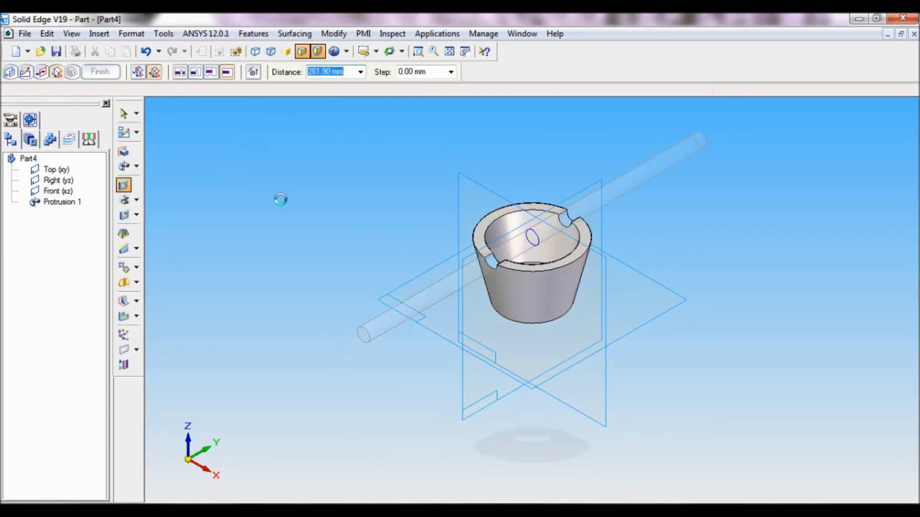
{"action": "left_click", "coordinate": [99, 72]}
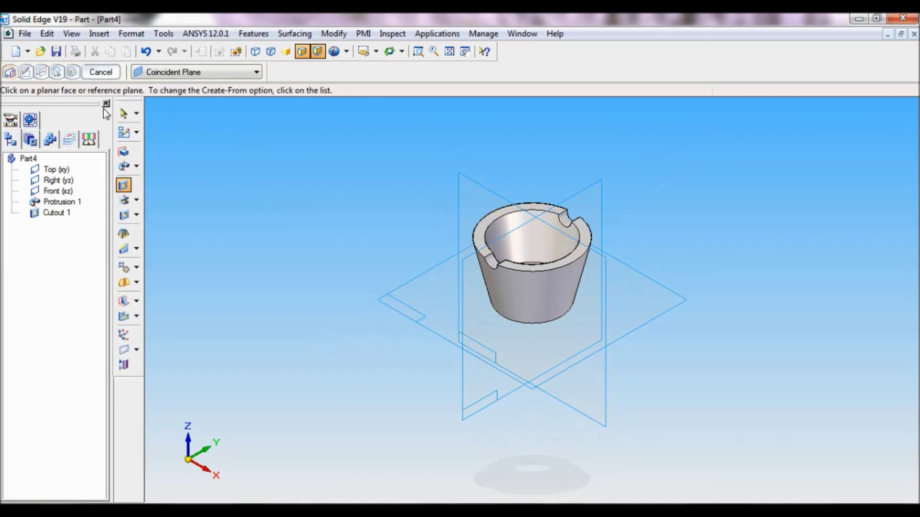
{"action": "left_click", "coordinate": [104, 74]}
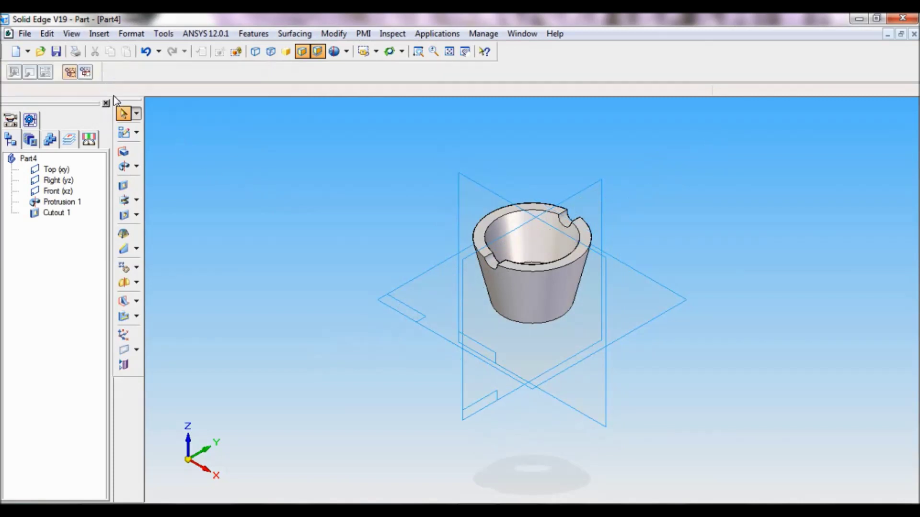
Step: For a second cutout, sketch a radius-5 (Ø10) circle on the Right (yz) plane on the cup's top edge
{"action": "left_click", "coordinate": [120, 186]}
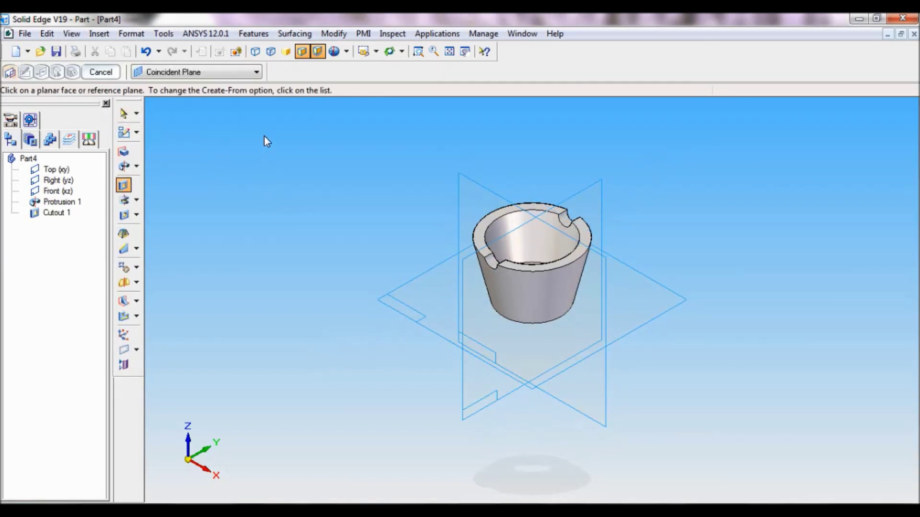
{"action": "left_click", "coordinate": [576, 192]}
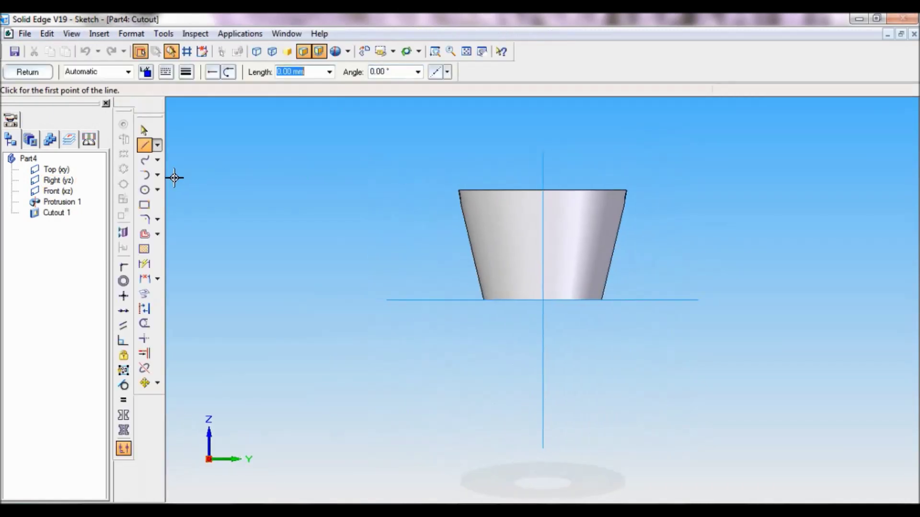
{"action": "left_click", "coordinate": [144, 189]}
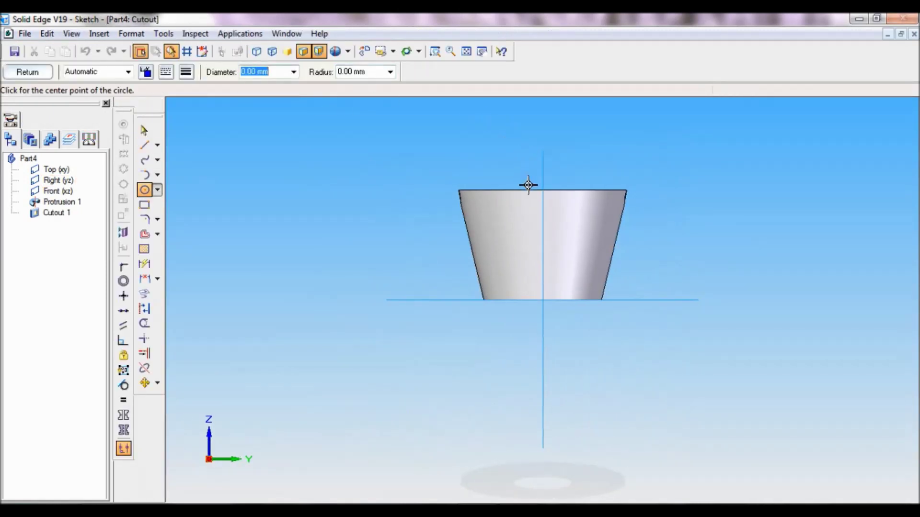
{"action": "left_click", "coordinate": [543, 189]}
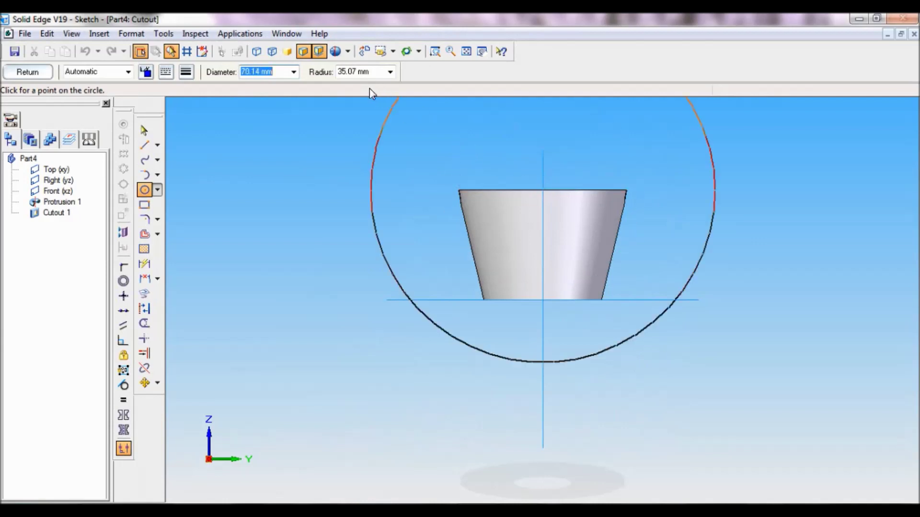
{"action": "left_click", "coordinate": [364, 72]}
{"action": "type", "text": "5"}
{"action": "key", "text": "Return"}
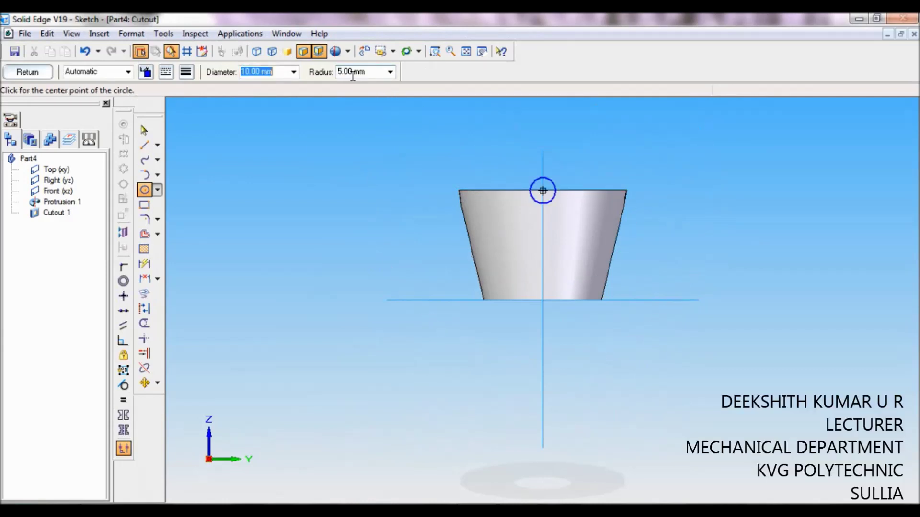
{"action": "left_click", "coordinate": [144, 264]}
{"action": "left_click", "coordinate": [553, 186]}
{"action": "left_click", "coordinate": [570, 155]}
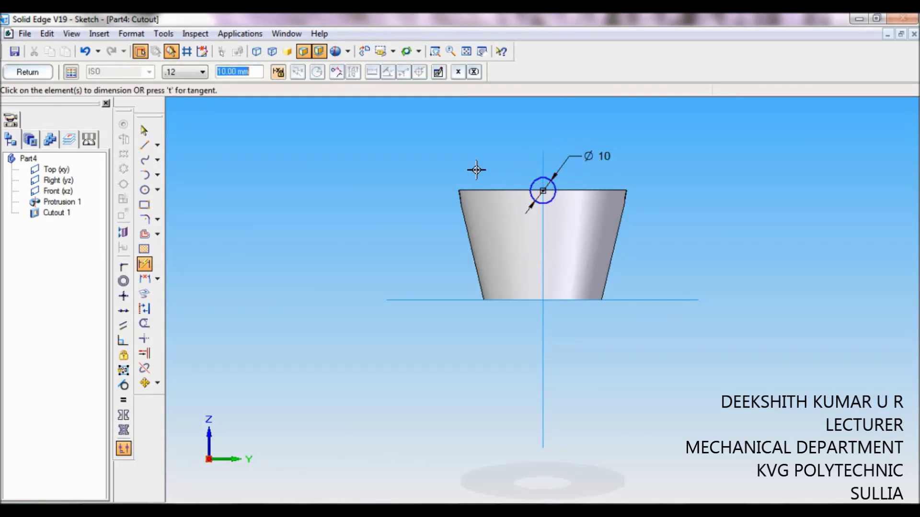
Step: Cut the circle symmetrically through the cup, creating Cutout 2
{"action": "left_click", "coordinate": [47, 76]}
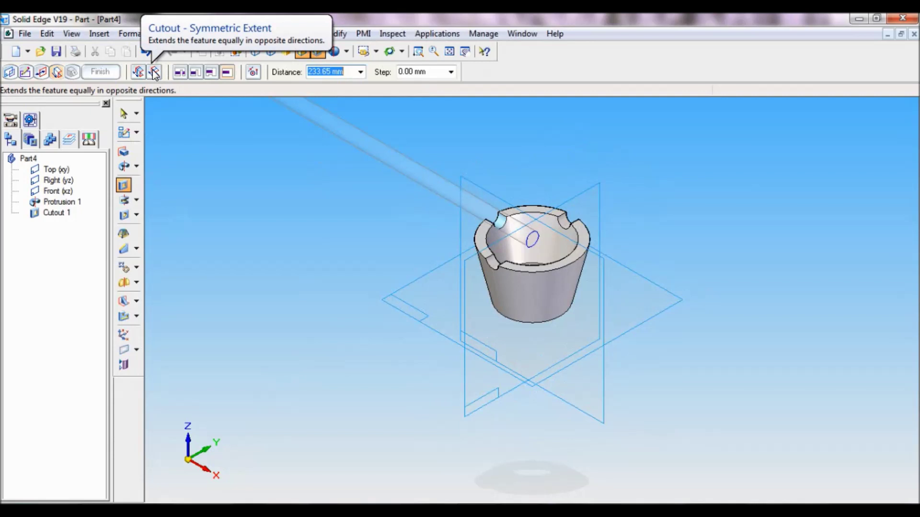
{"action": "left_click", "coordinate": [154, 73]}
{"action": "left_click", "coordinate": [312, 174]}
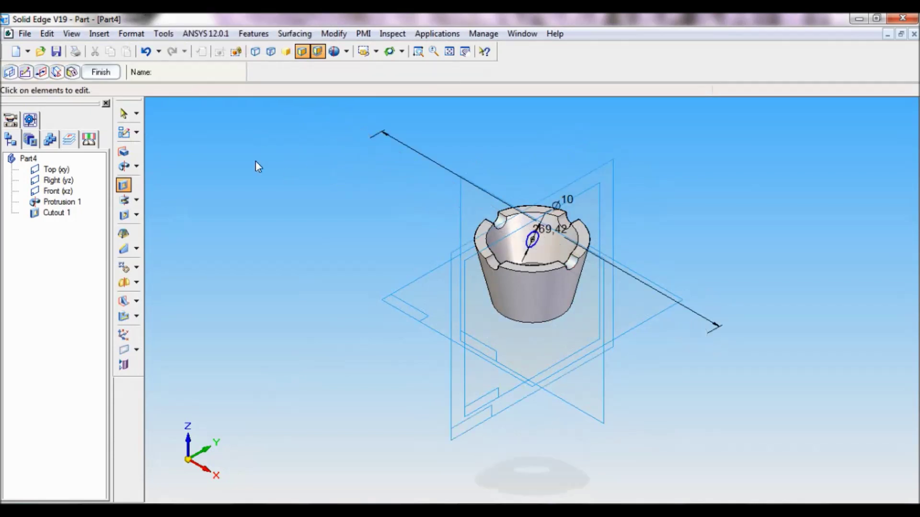
{"action": "left_click", "coordinate": [104, 75]}
{"action": "left_click", "coordinate": [102, 72]}
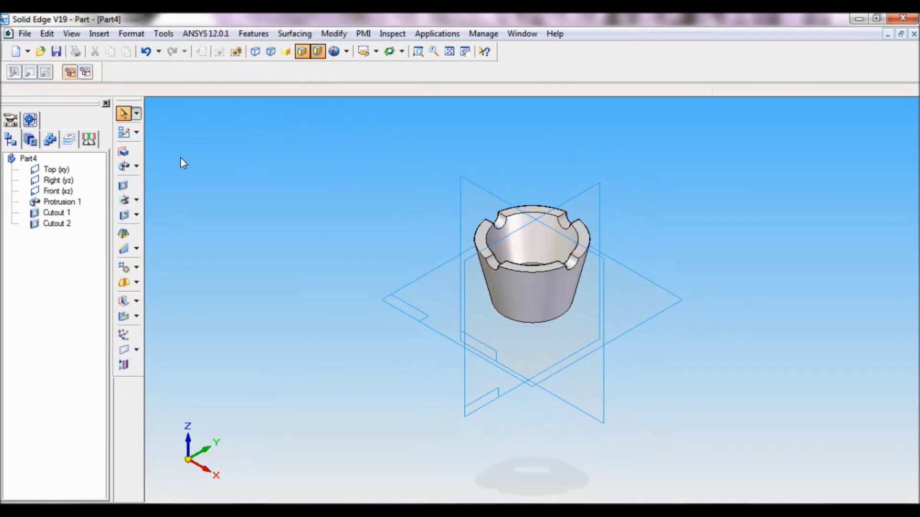
Step: Hide all reference planes and show the fitted four-notched cup in iso view
{"action": "left_click", "coordinate": [122, 366]}
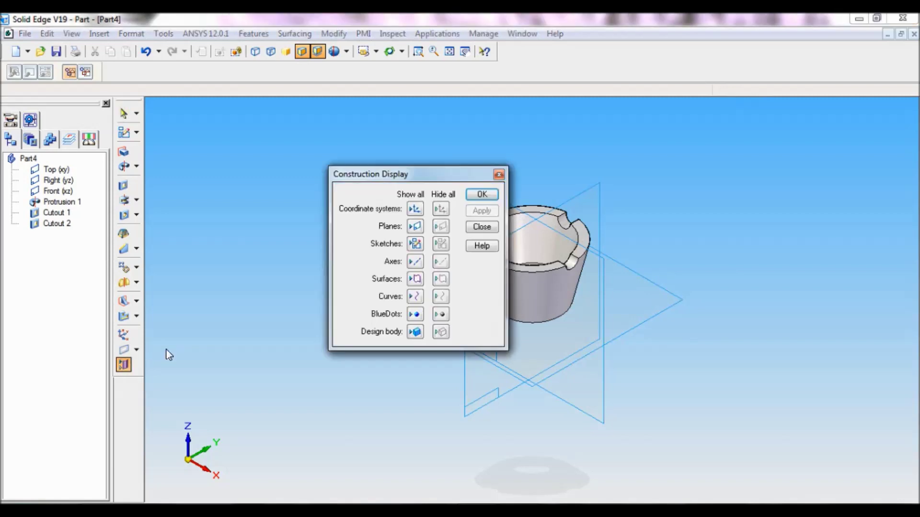
{"action": "left_click", "coordinate": [441, 228]}
{"action": "left_click", "coordinate": [482, 194]}
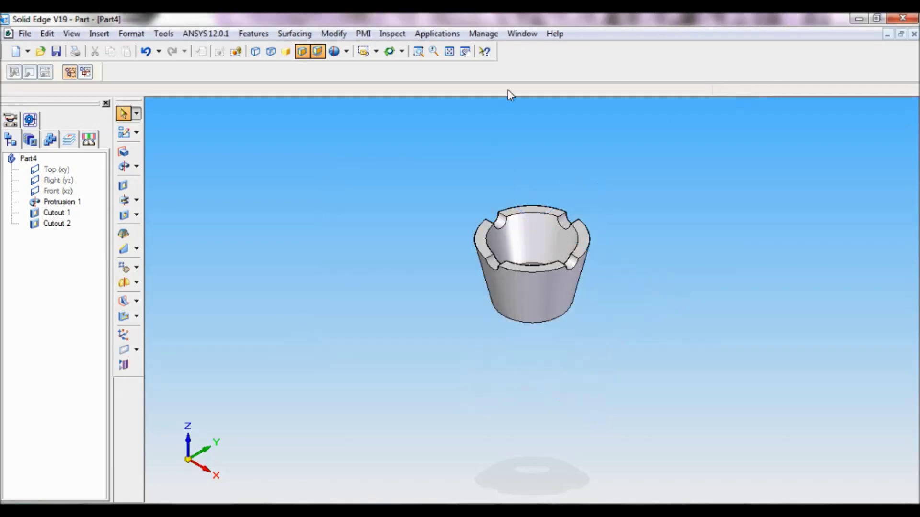
{"action": "left_click", "coordinate": [448, 51]}
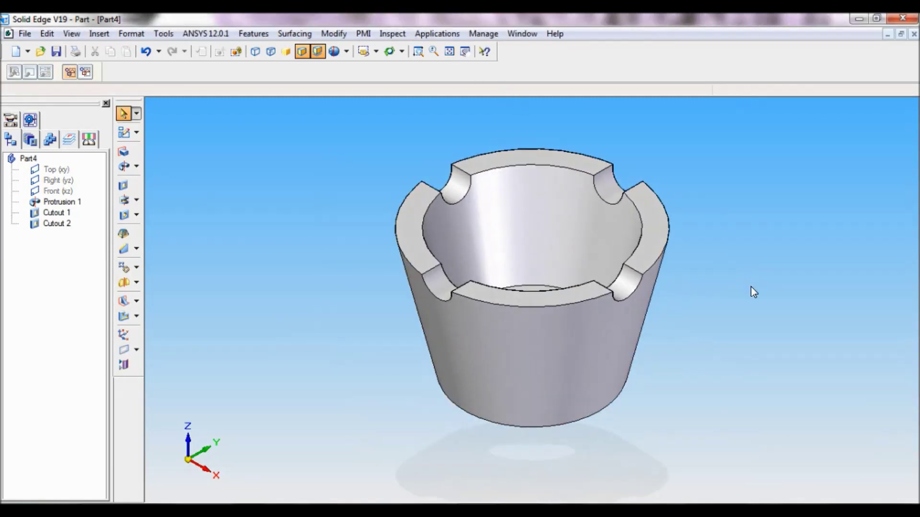
{"action": "middle_click_drag", "start_coordinate": [751, 286], "coordinate": [402, 113]}
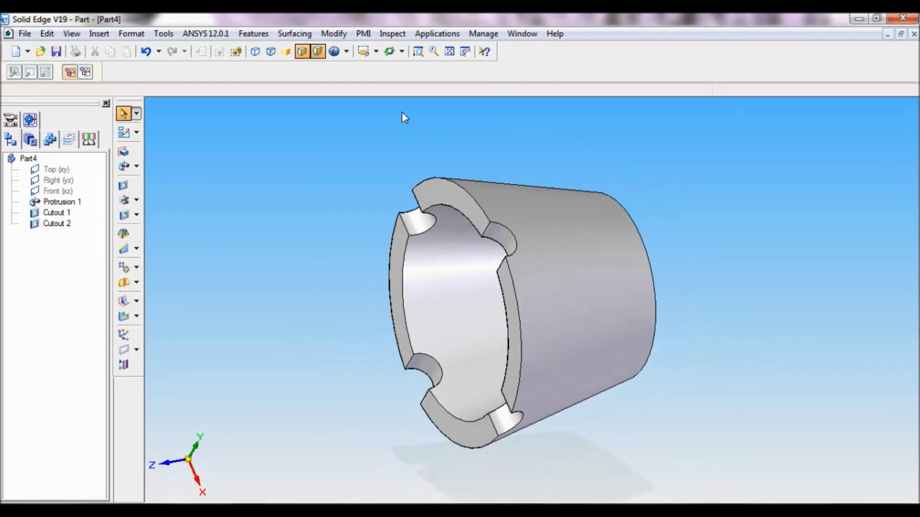
{"action": "left_click", "coordinate": [376, 51]}
{"action": "left_click", "coordinate": [371, 105]}
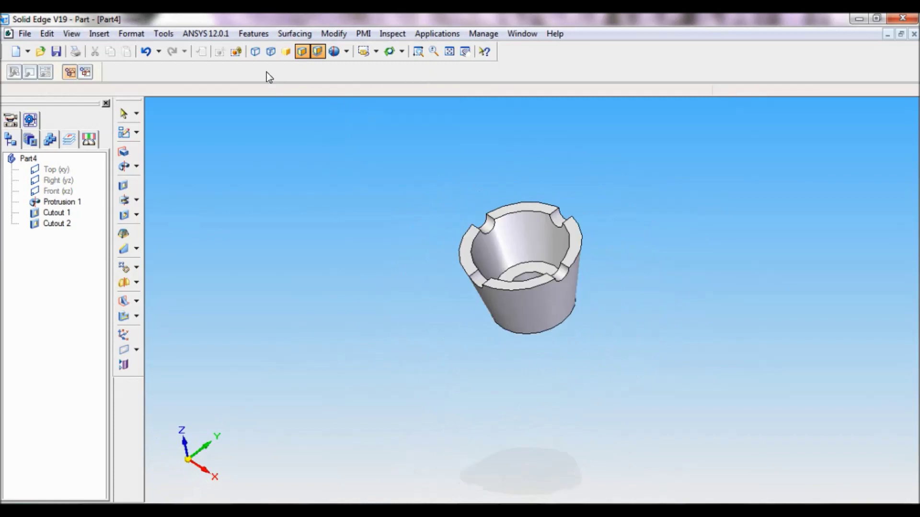
{"action": "left_click", "coordinate": [166, 35]}
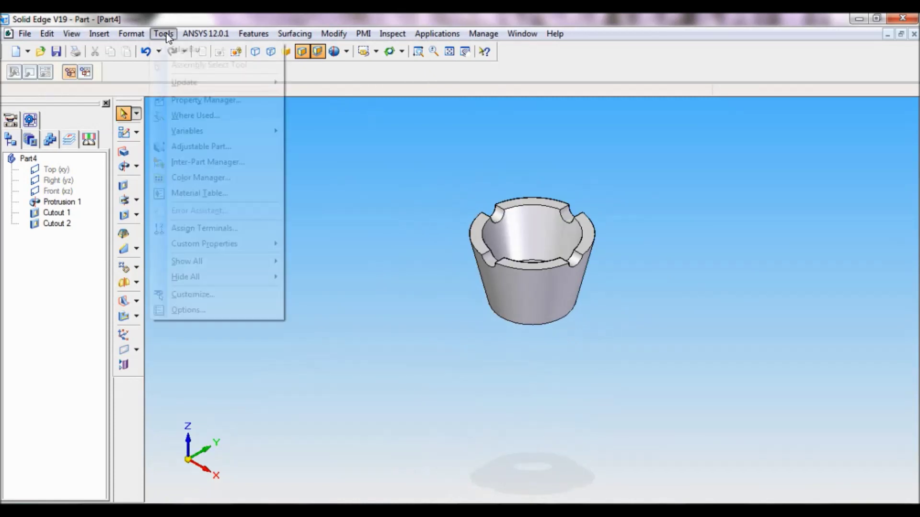
Step: Apply CAST STEEL from the Material Table to the cup
{"action": "left_click", "coordinate": [197, 192]}
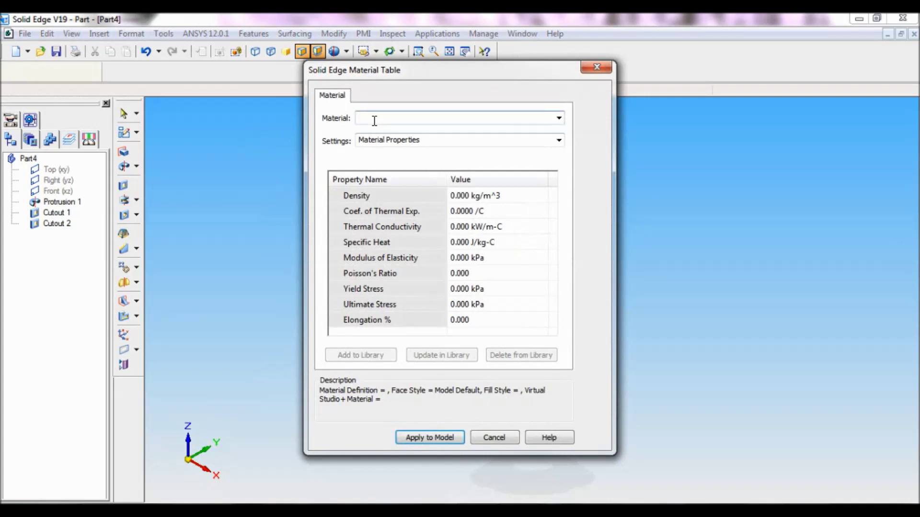
{"action": "left_click", "coordinate": [382, 185]}
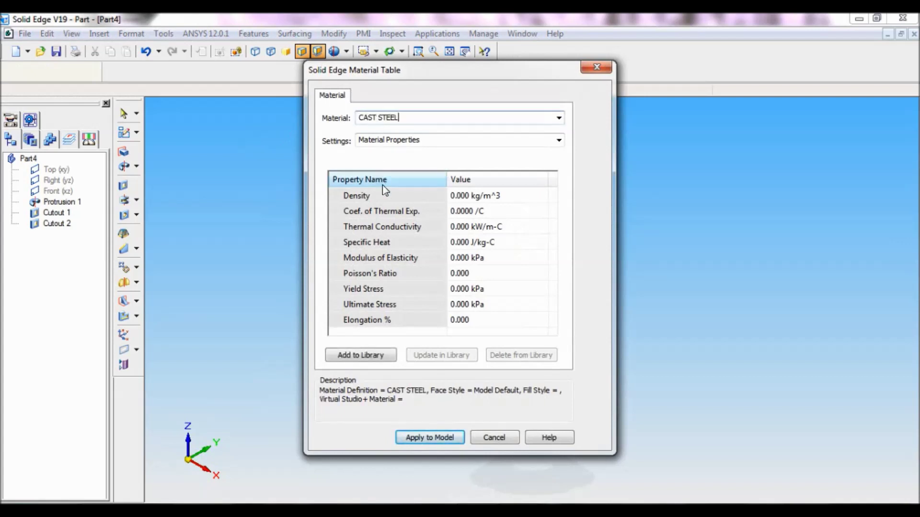
{"action": "left_click", "coordinate": [441, 437]}
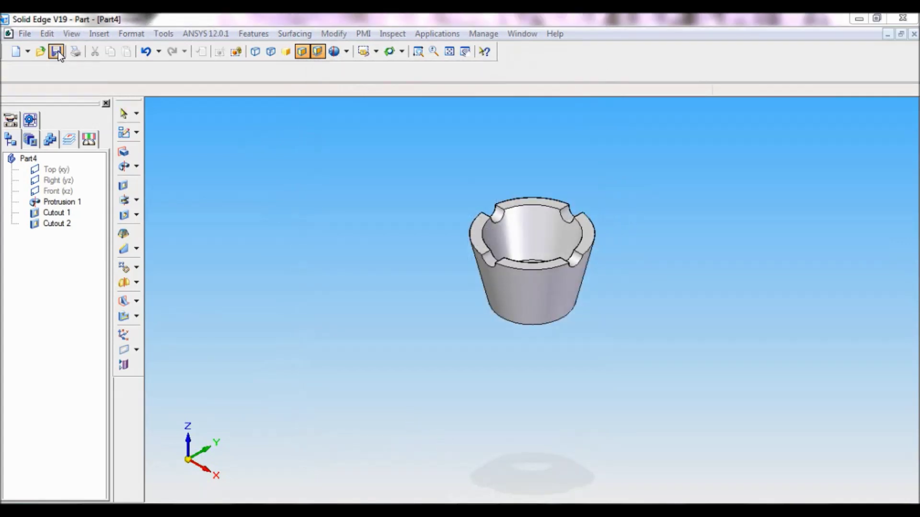
{"action": "left_click", "coordinate": [58, 51]}
Step: Enter CUP as the part's Title in the Properties Summary and copy it
{"action": "left_click", "coordinate": [57, 50]}
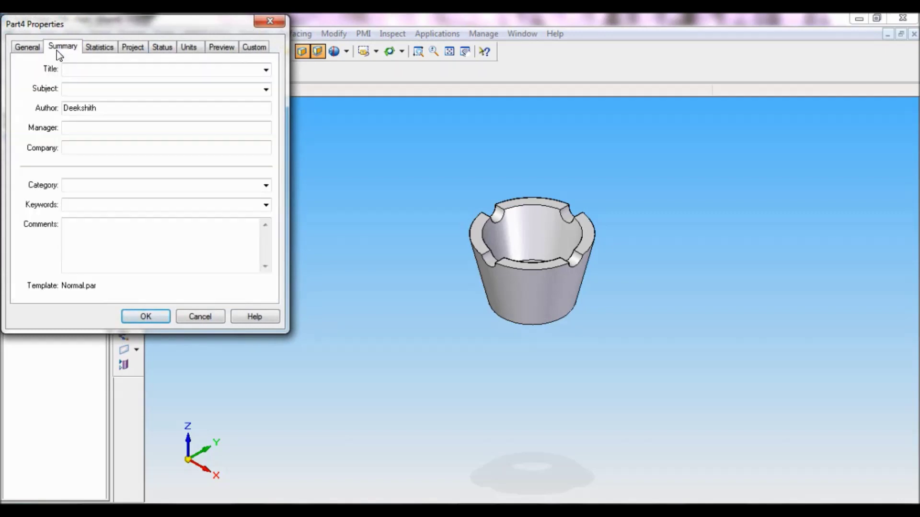
{"action": "left_click", "coordinate": [80, 71]}
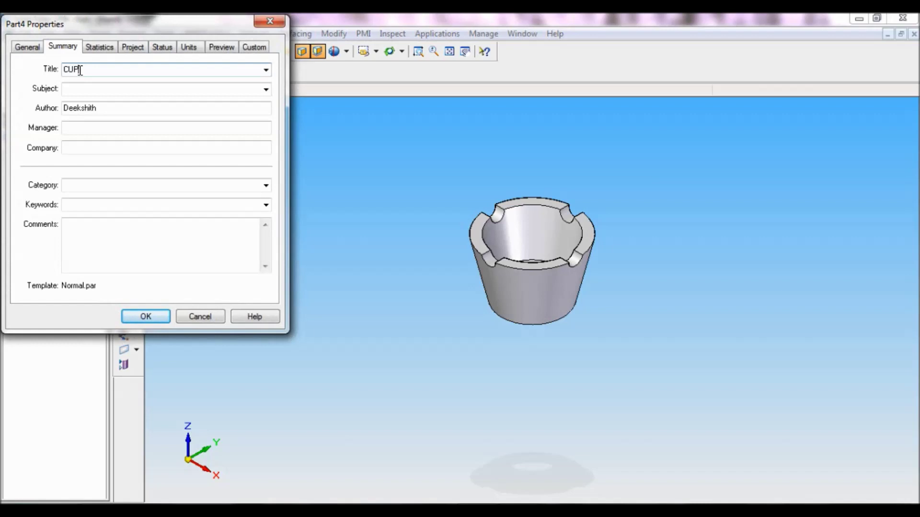
{"action": "double_click", "coordinate": [74, 71]}
{"action": "right_click", "coordinate": [70, 72]}
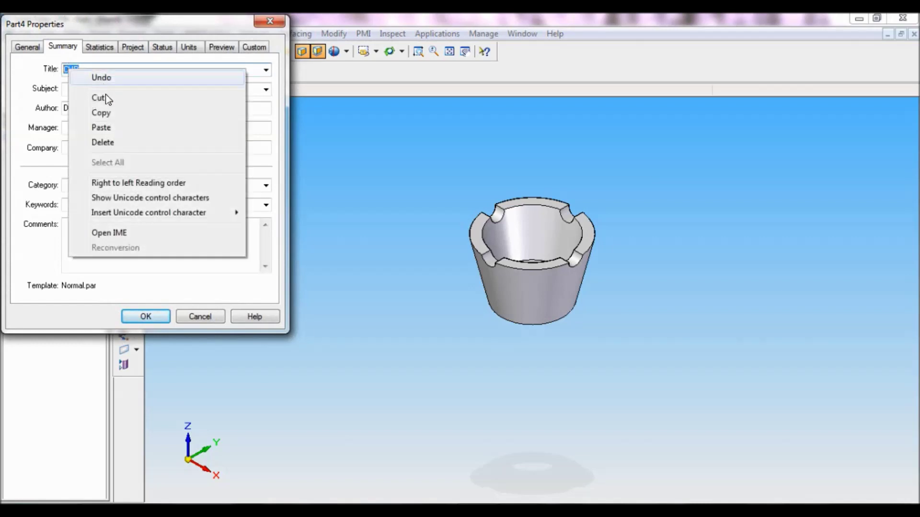
{"action": "left_click", "coordinate": [108, 114]}
Step: Save the part as CUP.par in the SCREW JACK folder
{"action": "left_click", "coordinate": [146, 317]}
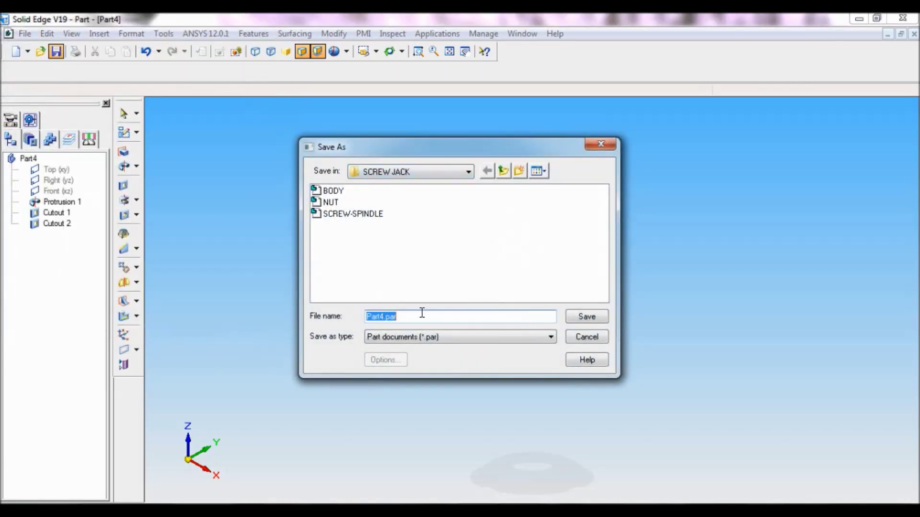
{"action": "key", "text": "BackSpace"}
{"action": "left_click", "coordinate": [583, 317]}
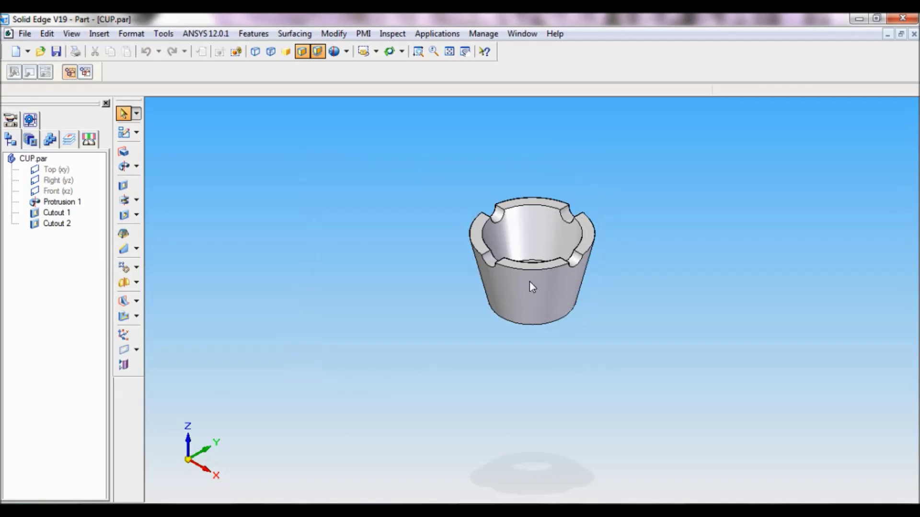